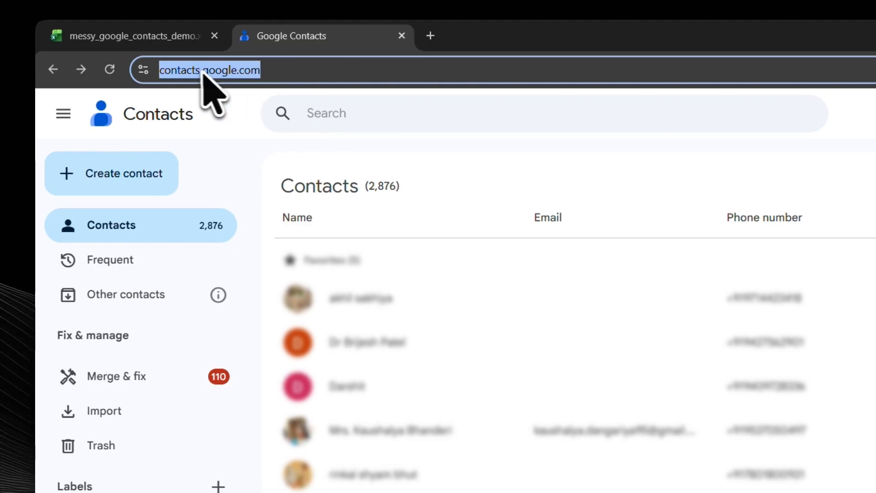
Step: Export all contacts from Google Contacts in Google CSV format and check the exported file among the browser's downloads
double_click(214, 70)
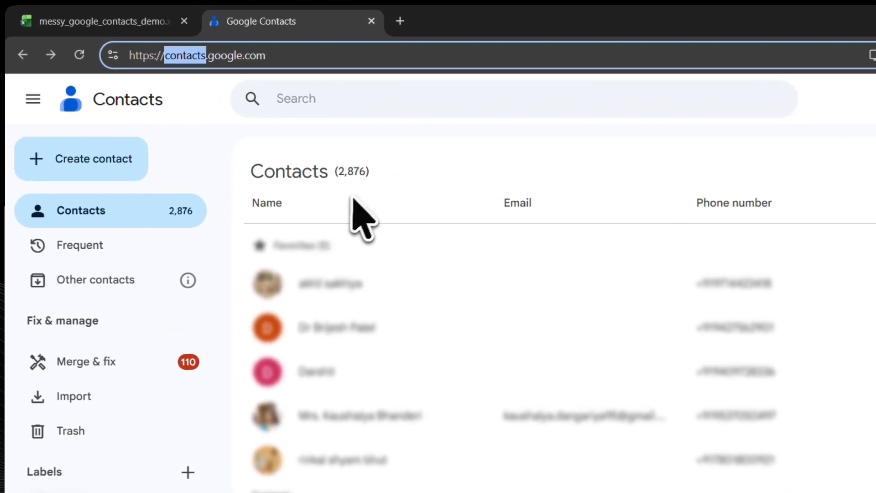
drag(374, 172, 335, 169)
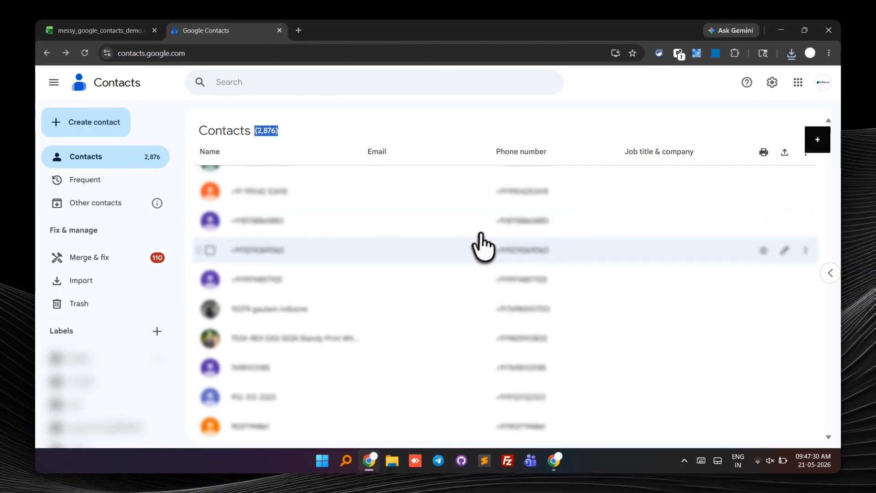
click(785, 153)
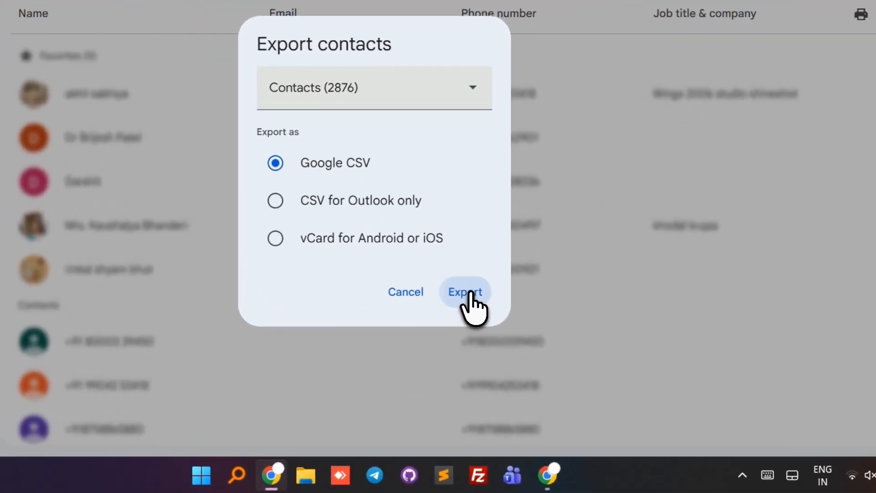
click(500, 338)
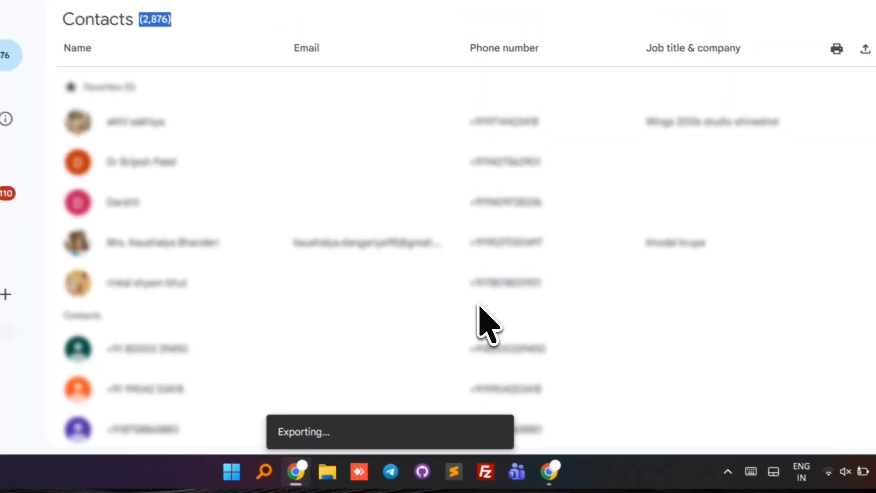
click(831, 41)
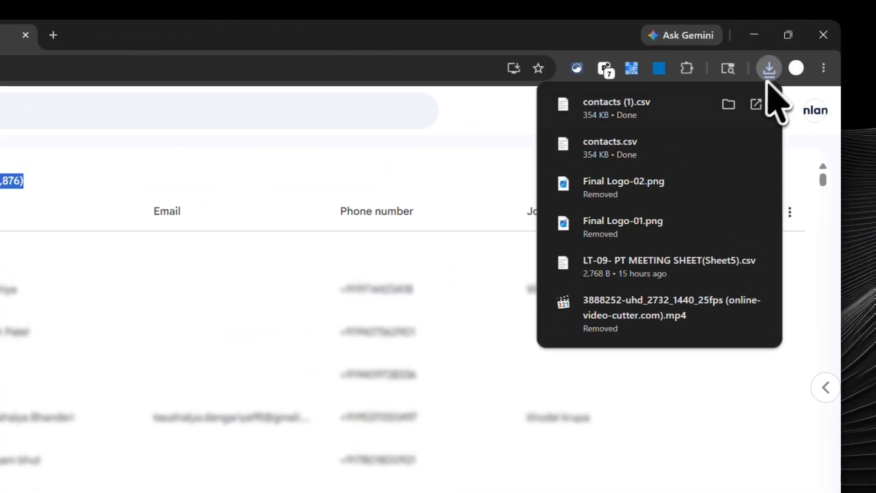
click(764, 72)
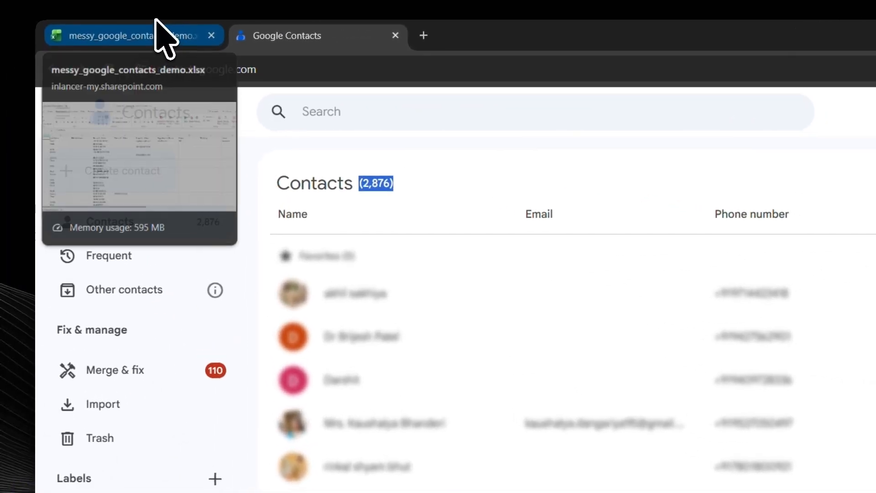
Step: Switch to the messy_google_contacts_demo workbook and examine its name and phone columns
click(128, 28)
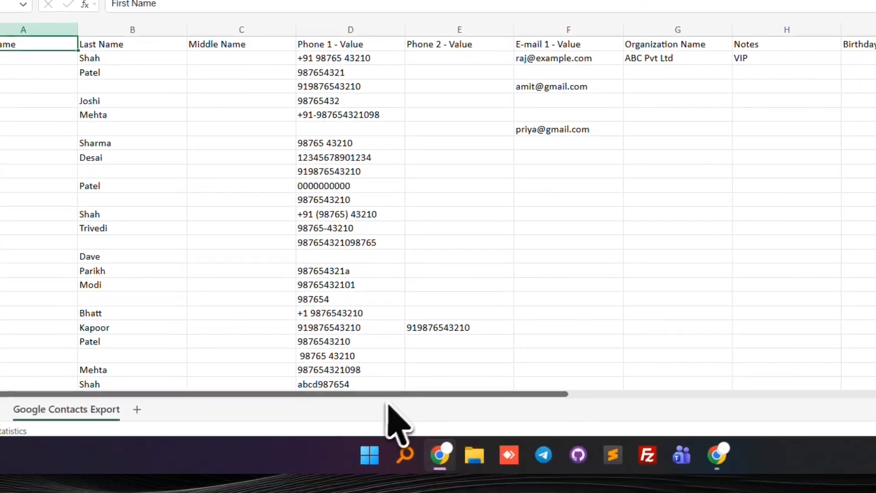
drag(387, 405, 355, 386)
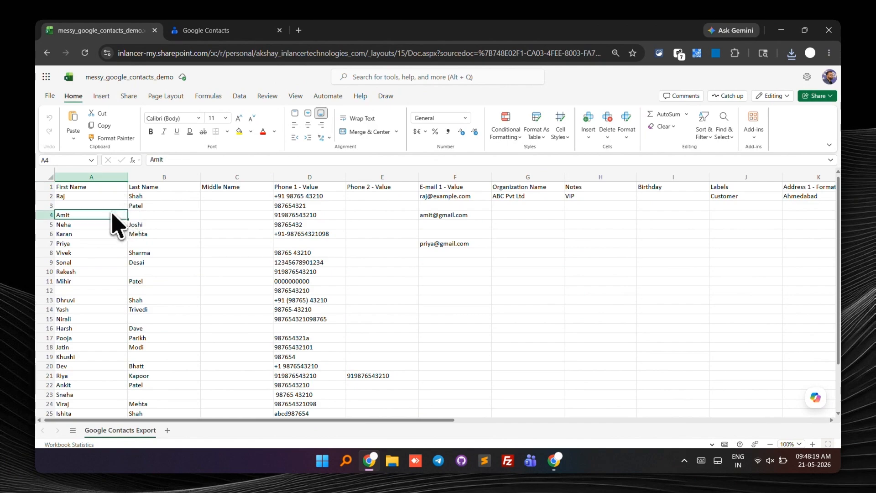
click(151, 197)
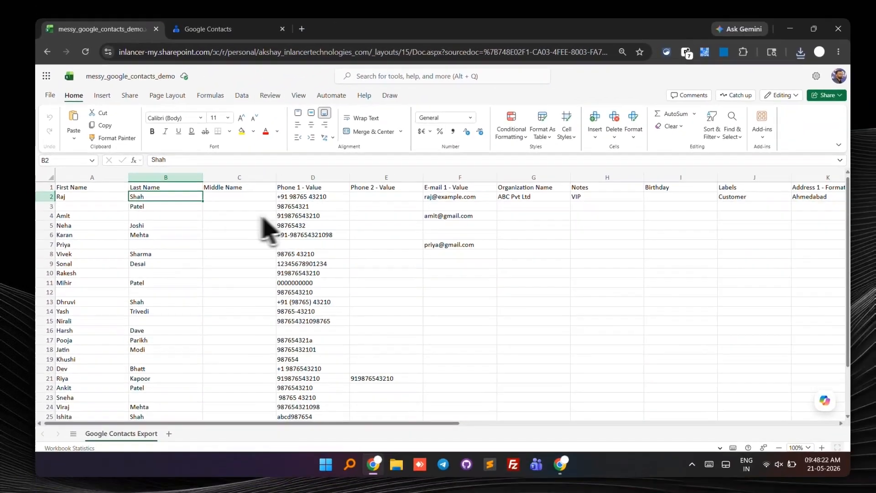
click(303, 206)
click(388, 198)
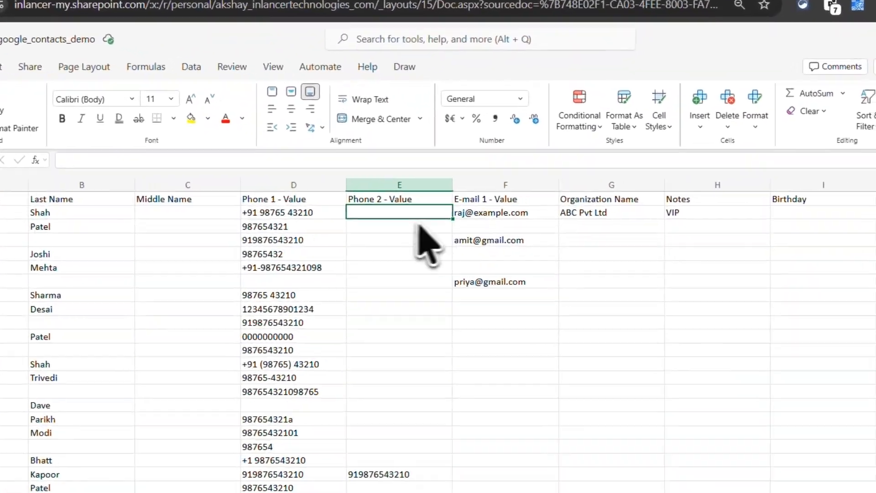
Step: Clear the contents of the columns from Phone 2 - Value through Custom Field
click(394, 177)
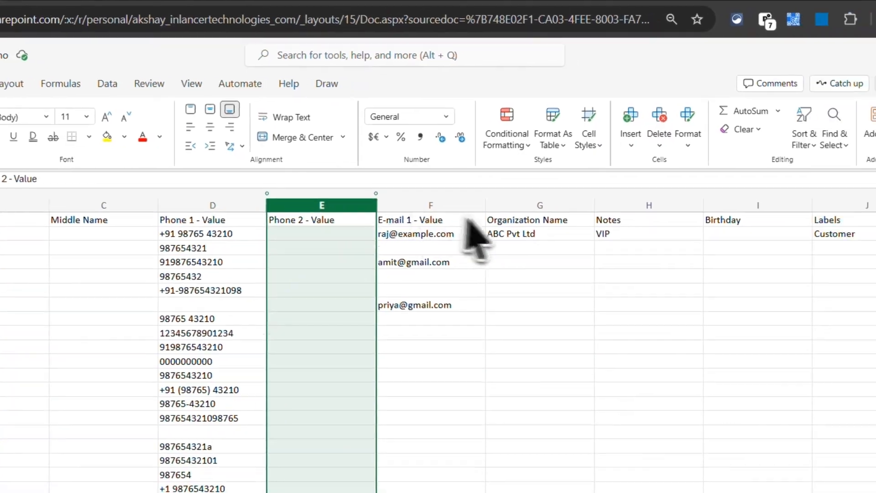
scroll(471, 228, right, 3)
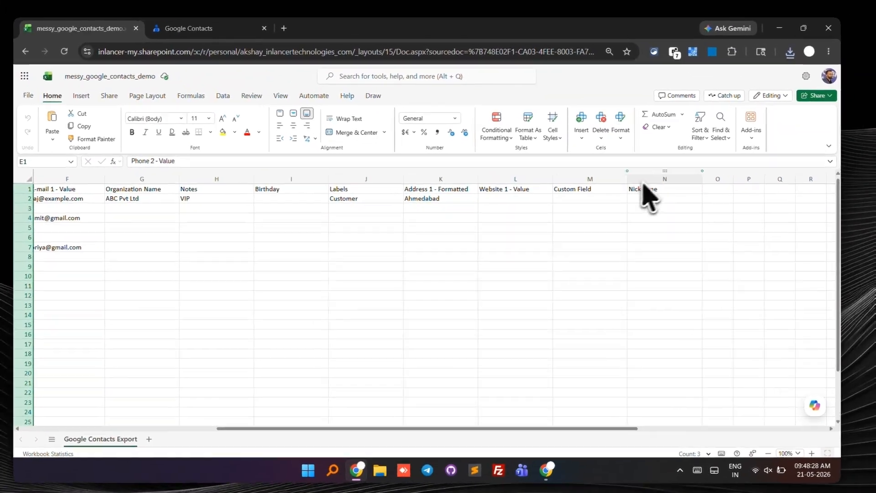
shift+click(644, 180)
scroll(346, 250, left, 6)
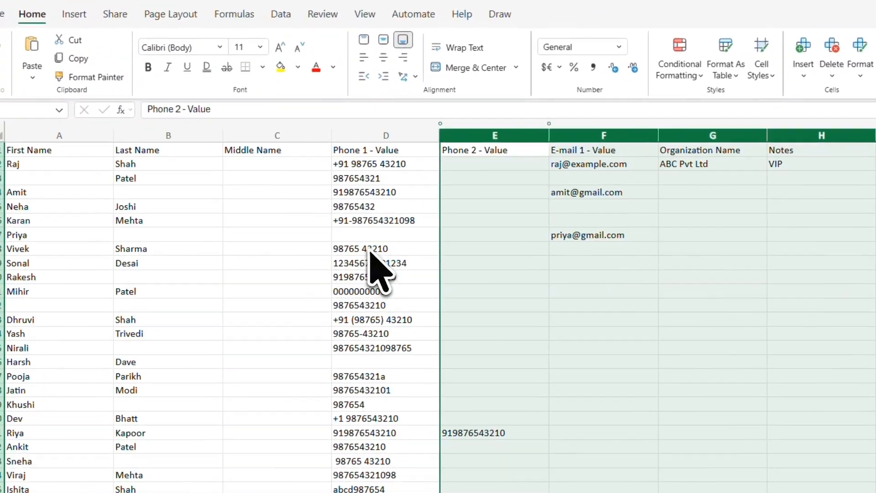
scroll(416, 246, down, 2)
scroll(416, 245, right, 2)
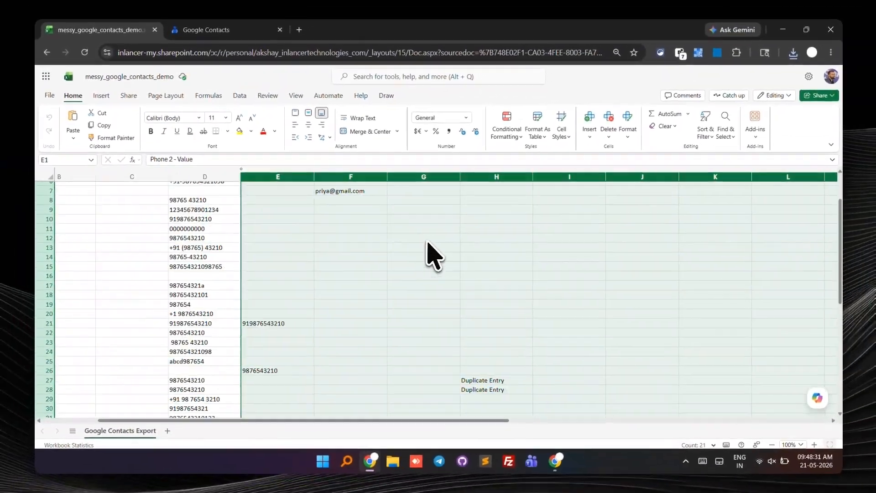
scroll(431, 255, down, 2)
scroll(431, 255, up, 4)
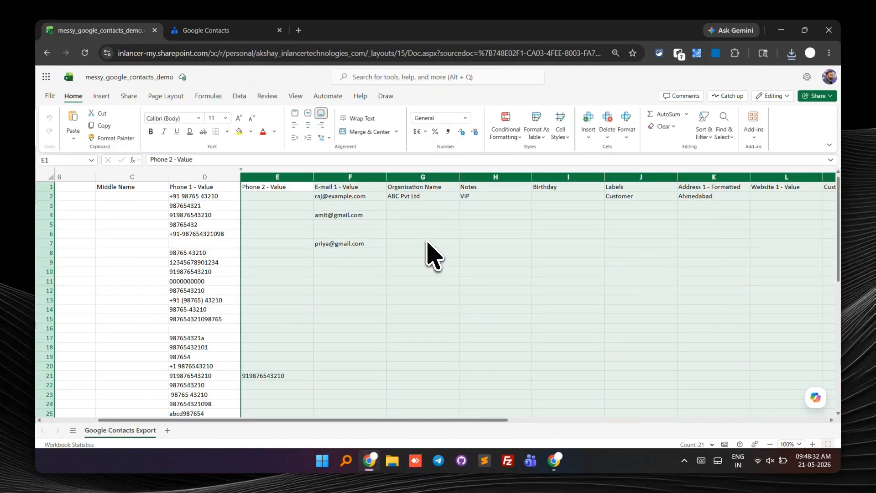
scroll(432, 255, left, 2)
scroll(432, 256, down, 10)
scroll(427, 247, up, 10)
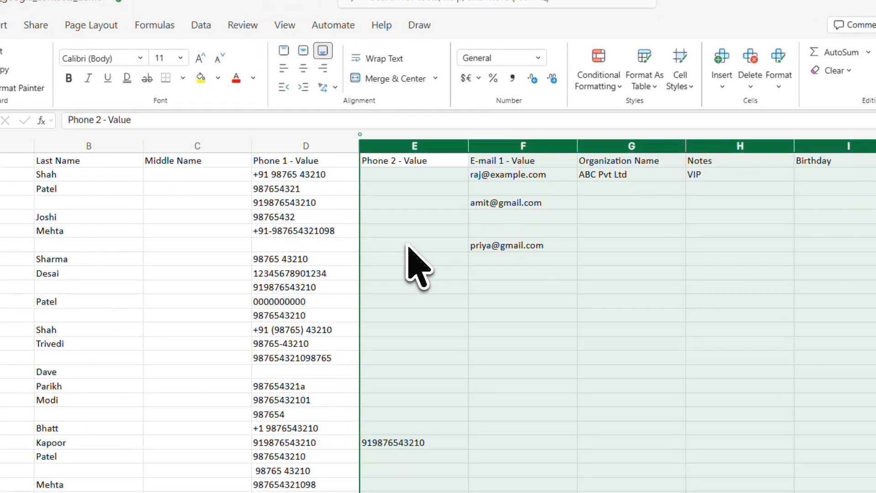
key(Delete)
Step: Clear the Middle Name heading from cell C1
click(280, 189)
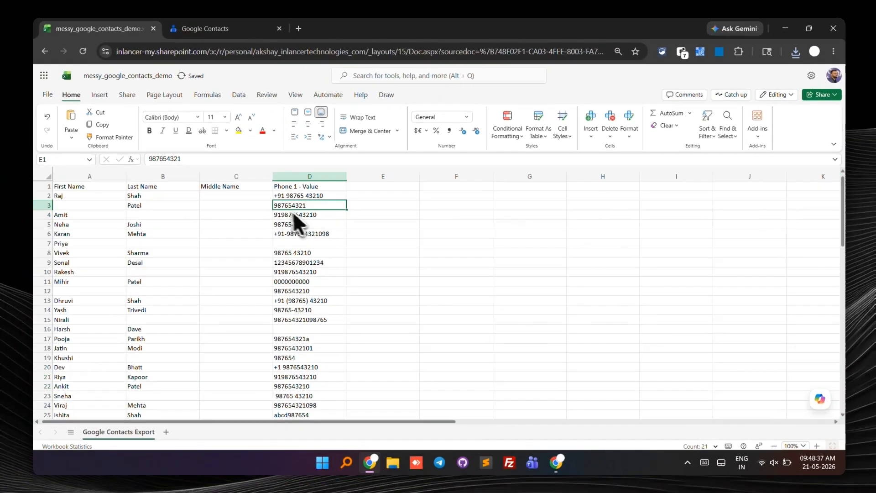
click(223, 147)
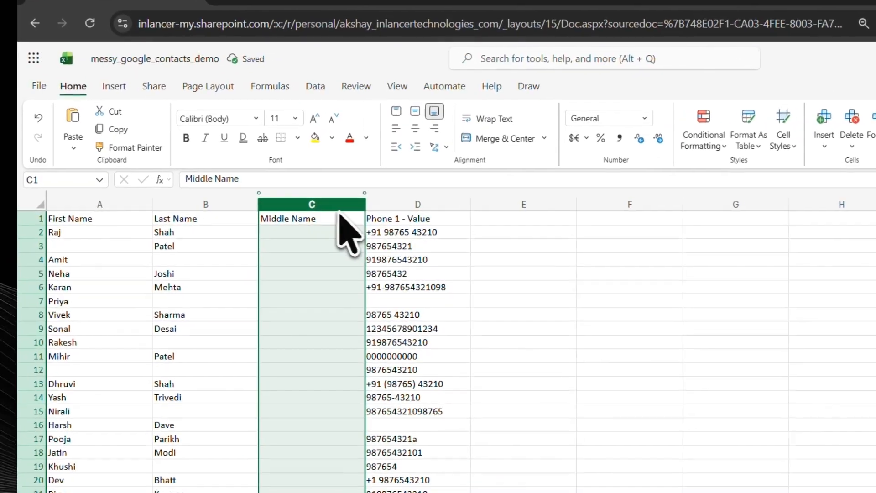
click(320, 273)
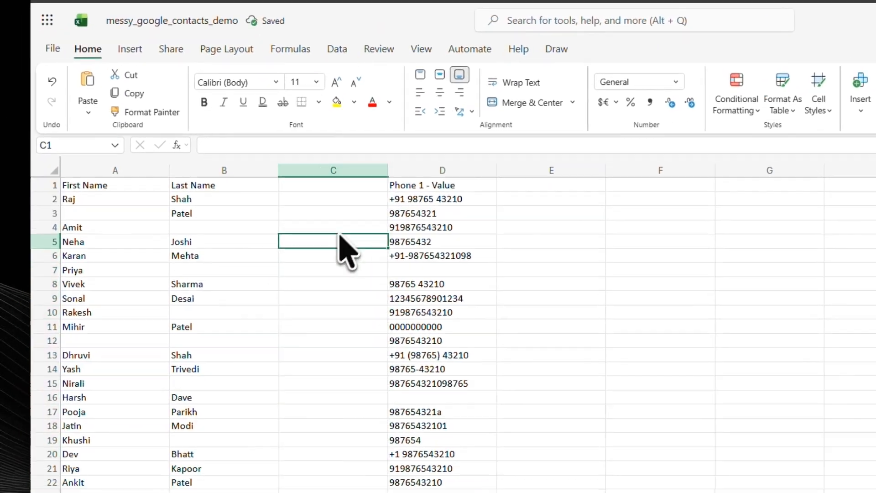
Step: Examine the First Name and Last Name columns alongside the empty column C
click(205, 232)
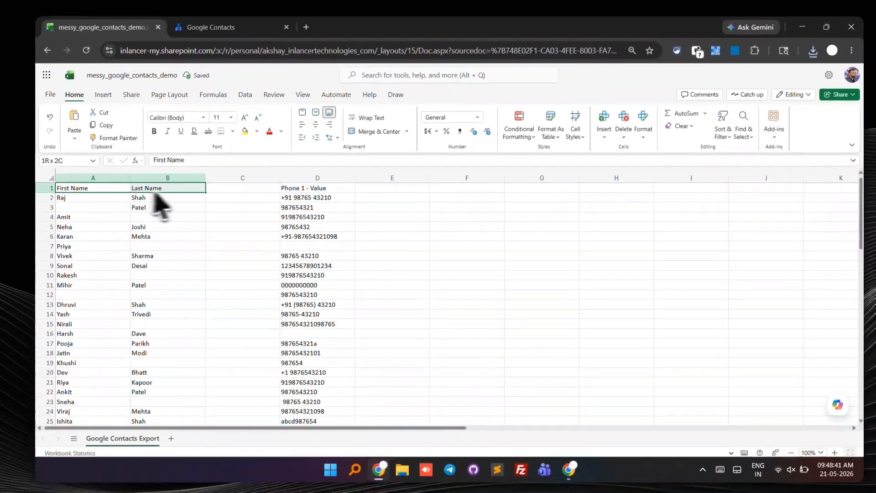
drag(91, 208, 254, 401)
scroll(260, 287, up, 7)
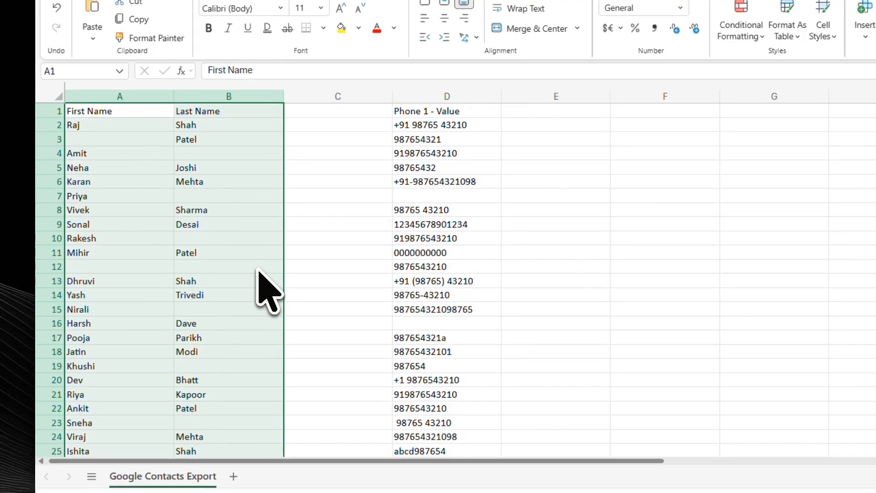
click(222, 157)
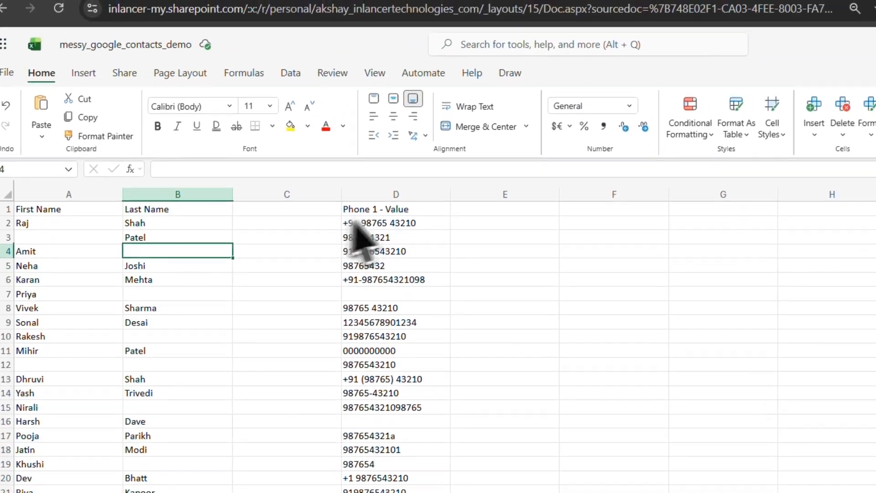
click(374, 210)
click(377, 293)
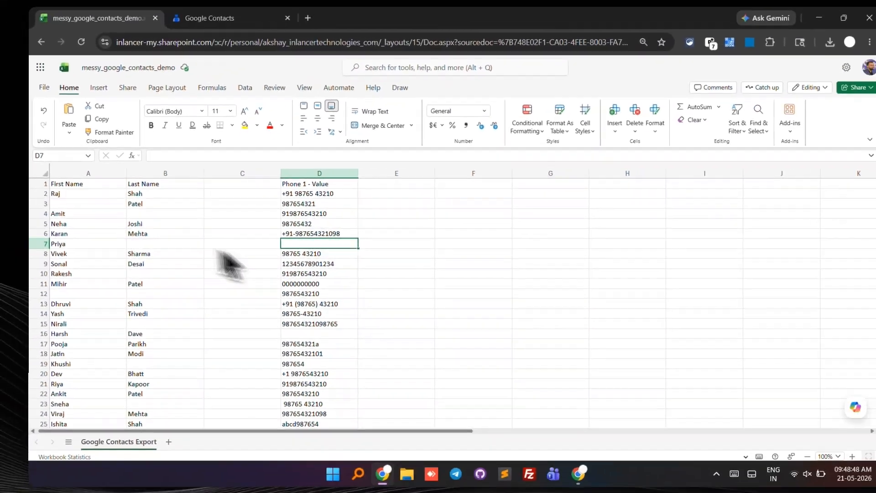
click(162, 184)
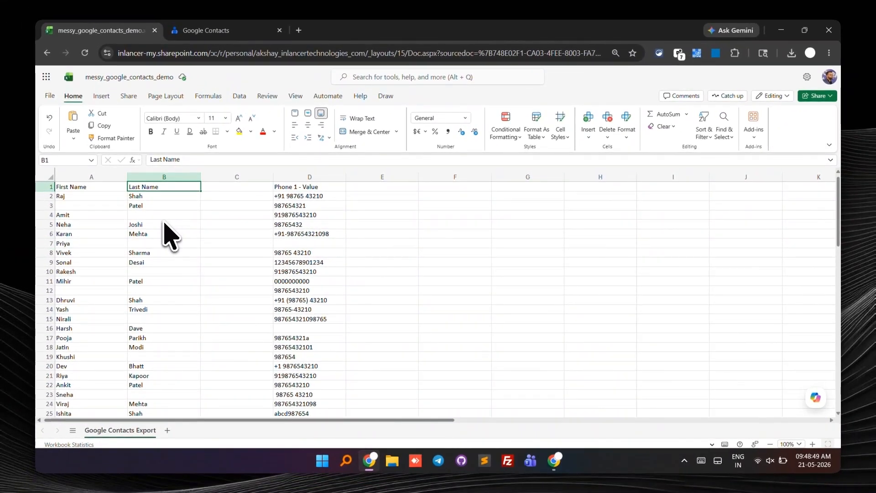
Step: Open Notepad and copy the first and last names from A2:B31 of the workbook into it
key(super+s)
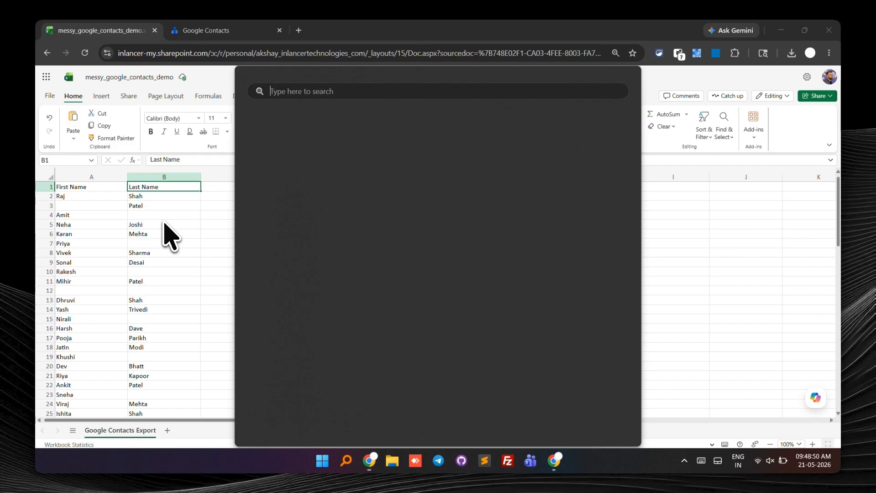
text(notepad)
key(Return)
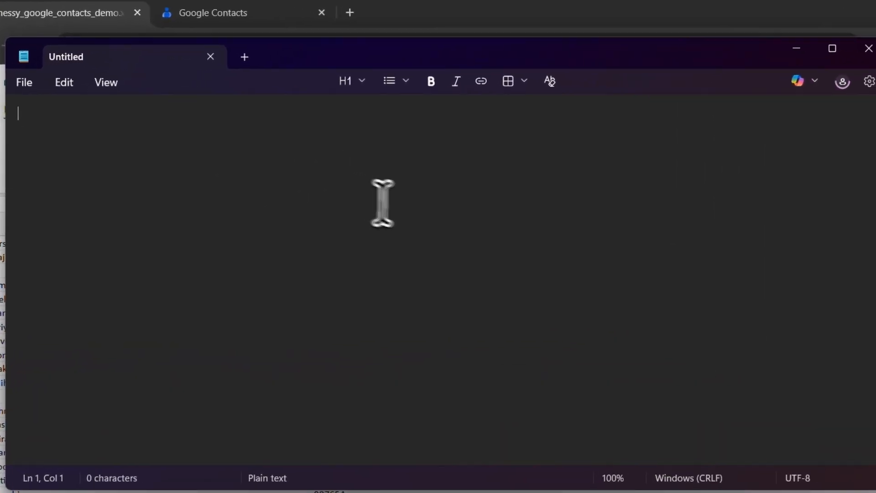
key(alt+Tab)
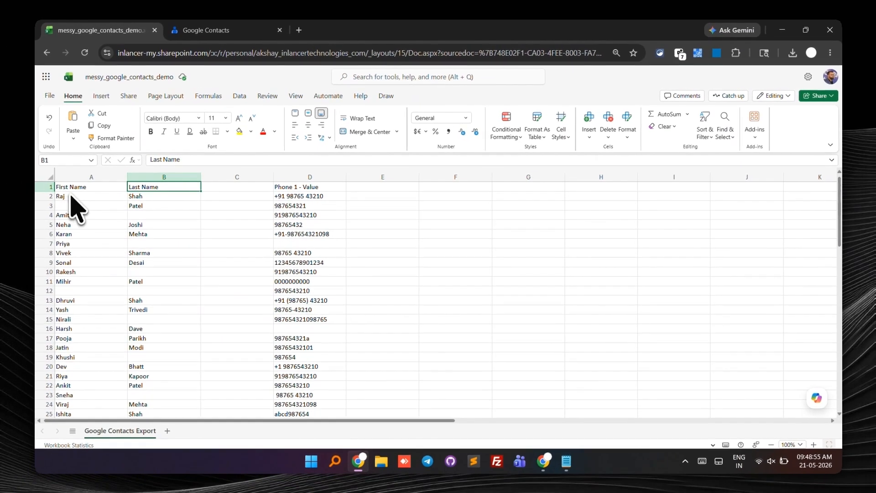
drag(73, 197, 187, 288)
key(ctrl+c)
key(alt+Tab)
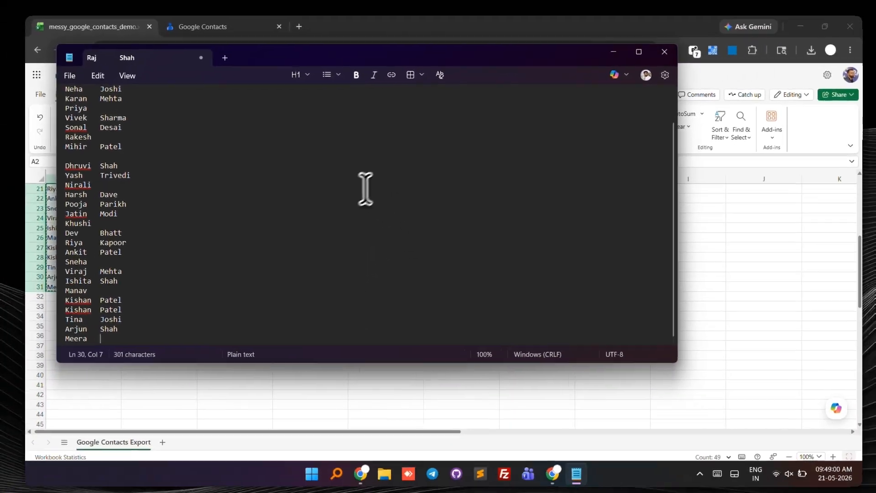
scroll(253, 242, up, 1)
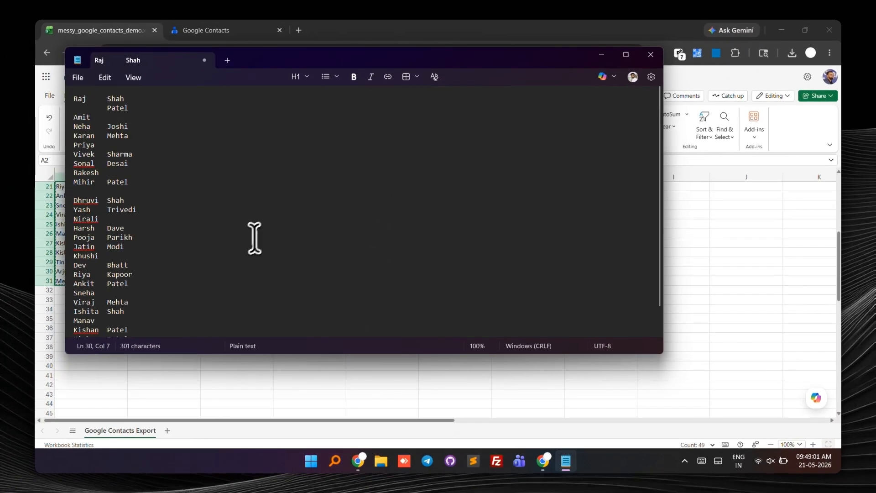
Step: Try pasting the copied names into the workbook starting at C2, then undo the paste
key(Delete)
key(alt+Tab)
scroll(301, 215, up, 2)
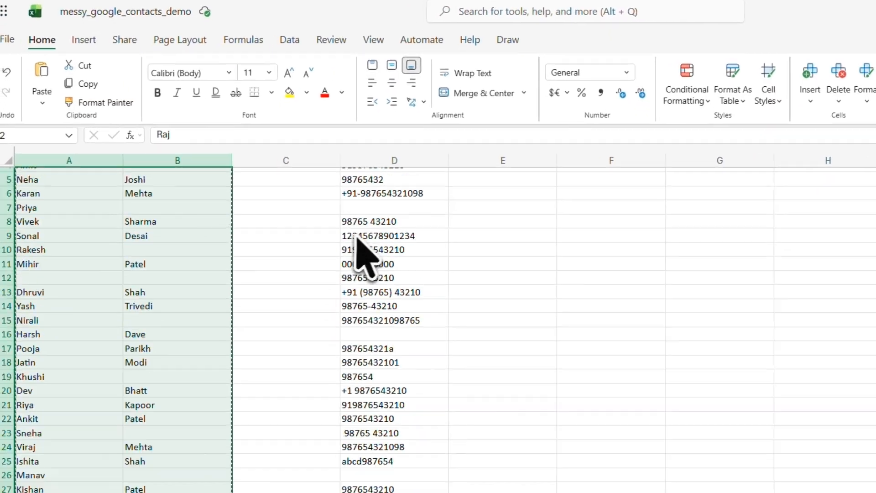
key(ctrl+v)
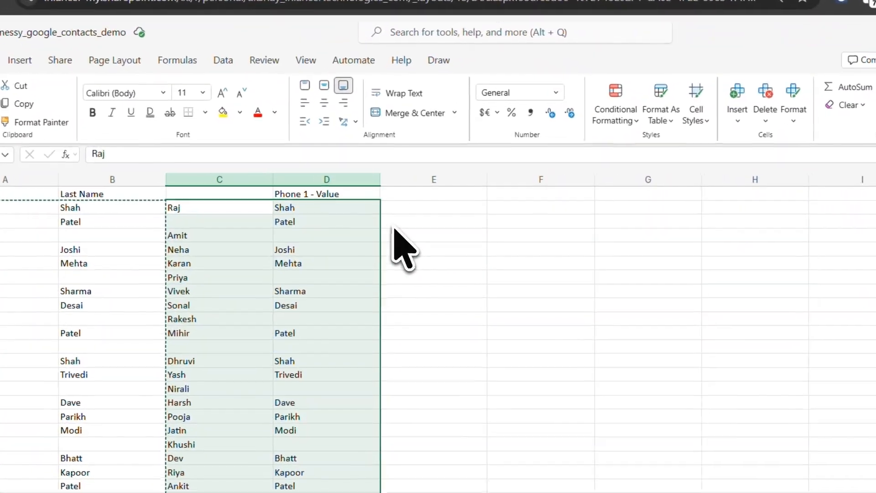
key(ctrl+z)
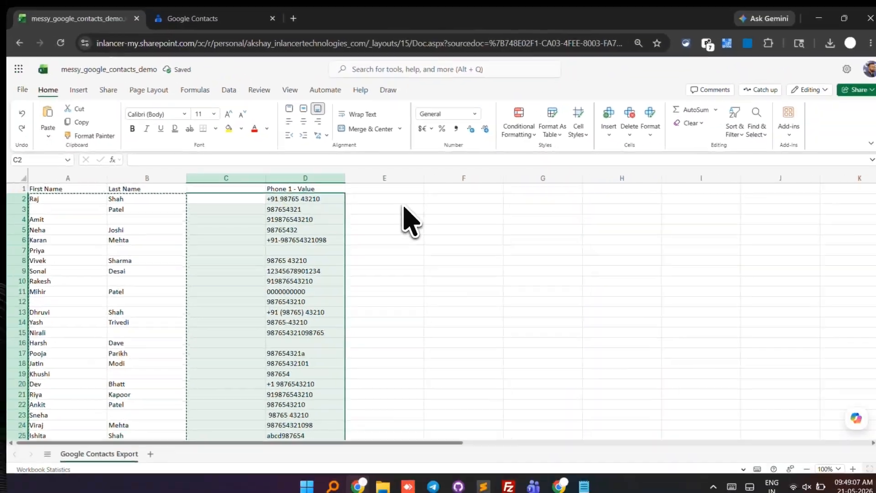
Step: In Notepad, replace every tab between the first and last names with a single space
key(alt+Tab)
key(ctrl+v)
key(ctrl+a)
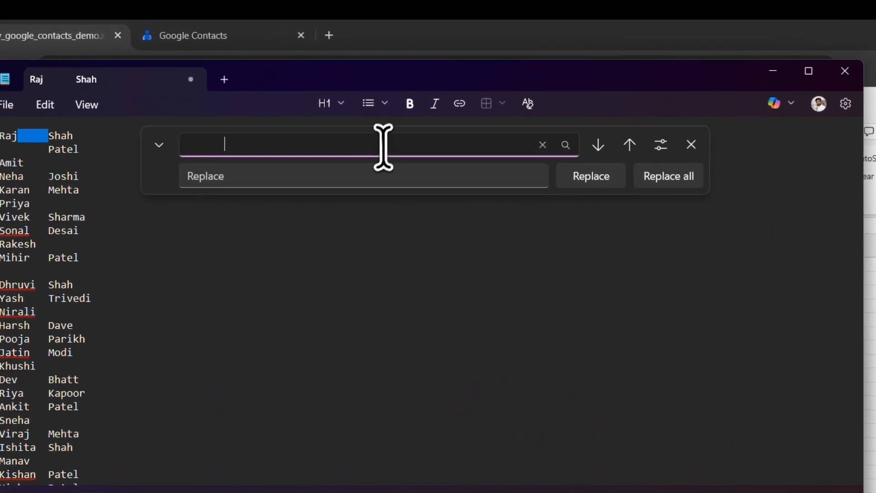
click(308, 130)
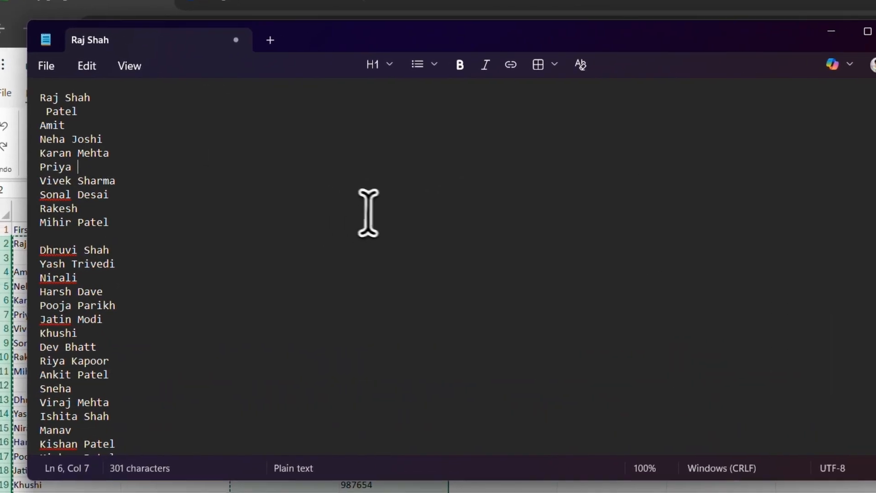
Step: Paste the combined full names from Notepad into column F of the workbook, starting at F2
key(alt+Tab)
click(657, 262)
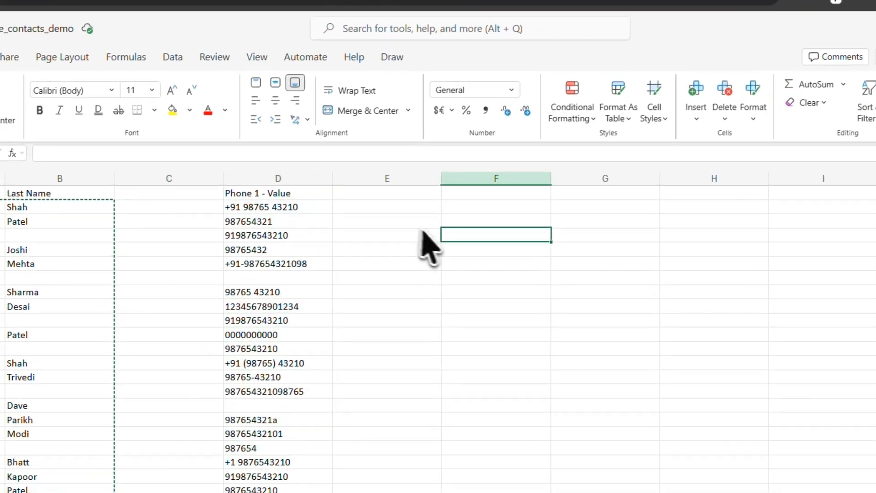
click(594, 233)
click(657, 231)
key(ctrl+v)
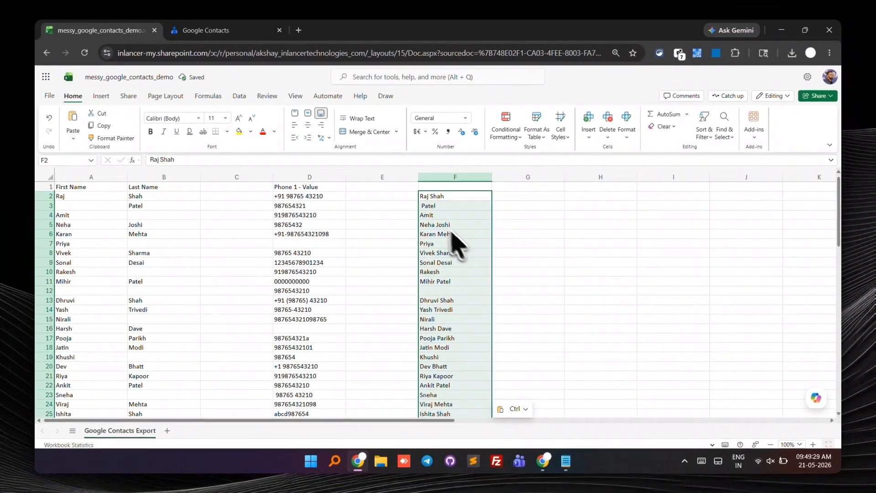
Step: Move the combined full names from column F to column C, starting at C2
key(ctrl+x)
click(237, 197)
key(ctrl+v)
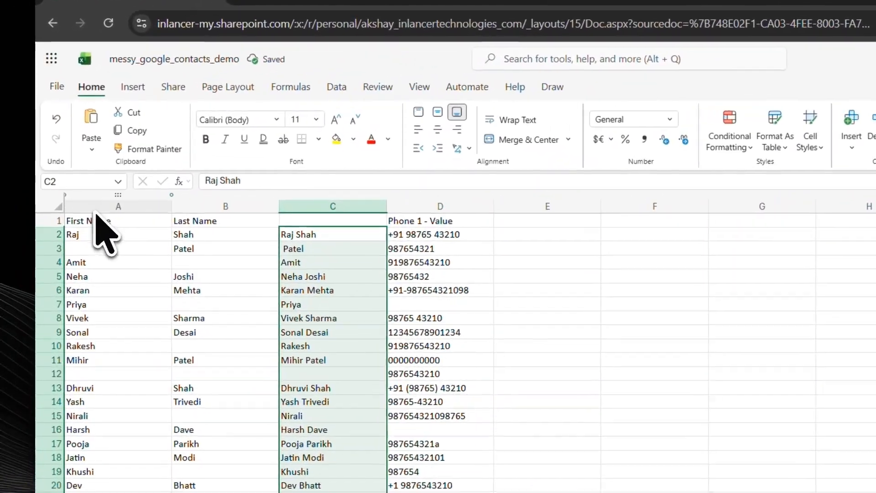
Step: Delete the separate First Name and Last Name columns A and B
drag(87, 177, 161, 177)
right_click(169, 185)
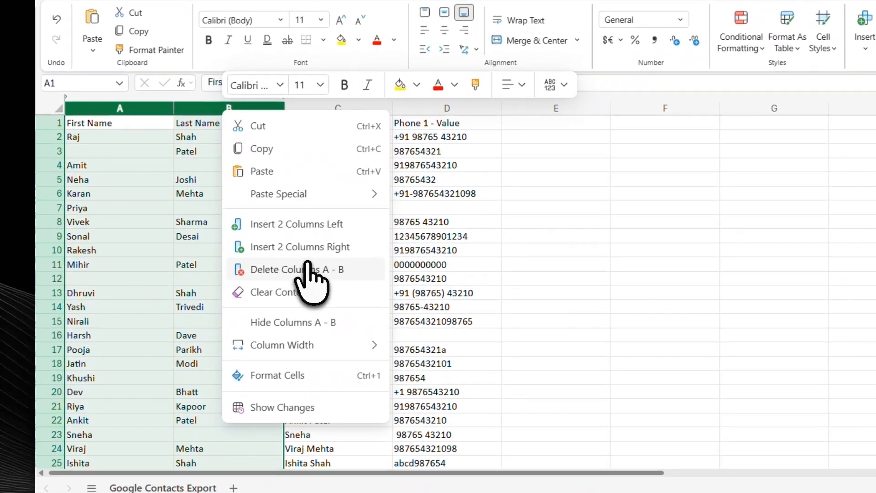
click(310, 269)
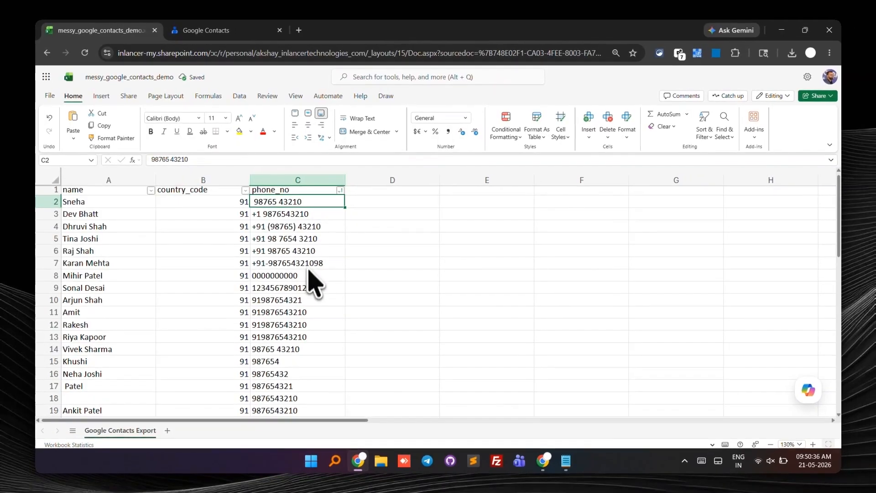
Step: Clear the three contact entries without a phone number in A29:C31
scroll(385, 278, down, 7)
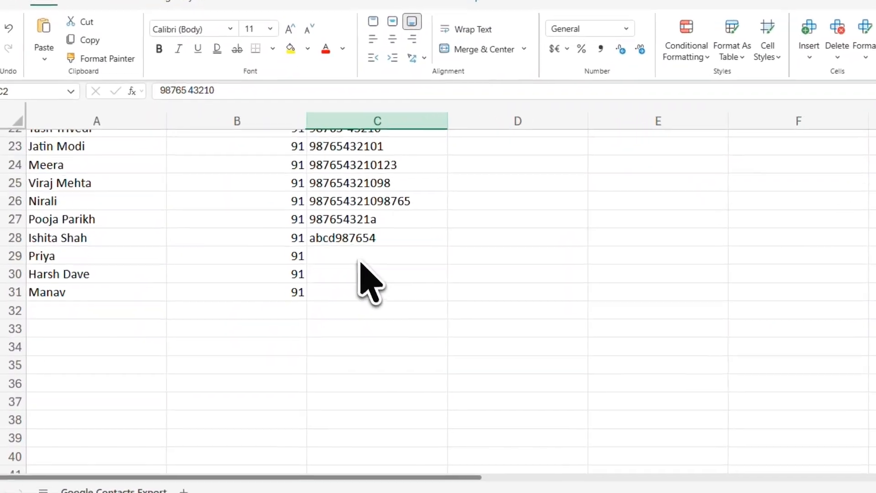
drag(328, 269, 86, 297)
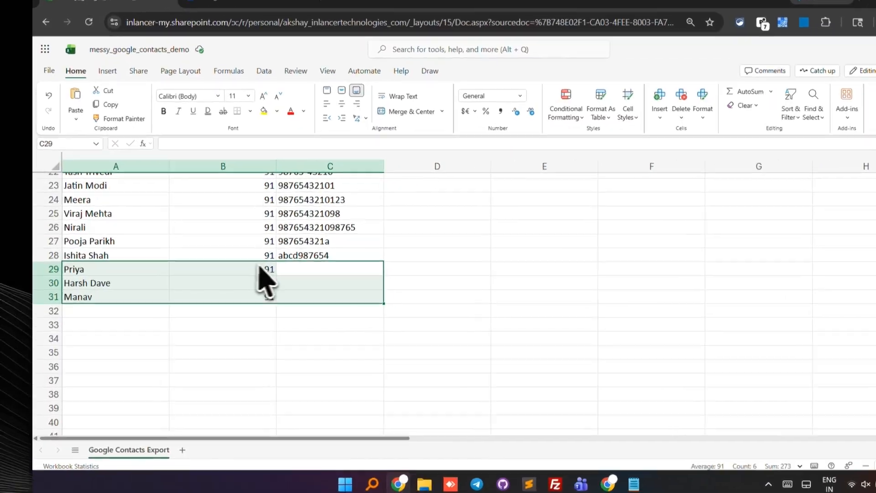
key(Delete)
click(286, 286)
Step: Sort the contact list by phone_no in descending order
scroll(368, 287, up, 7)
click(348, 183)
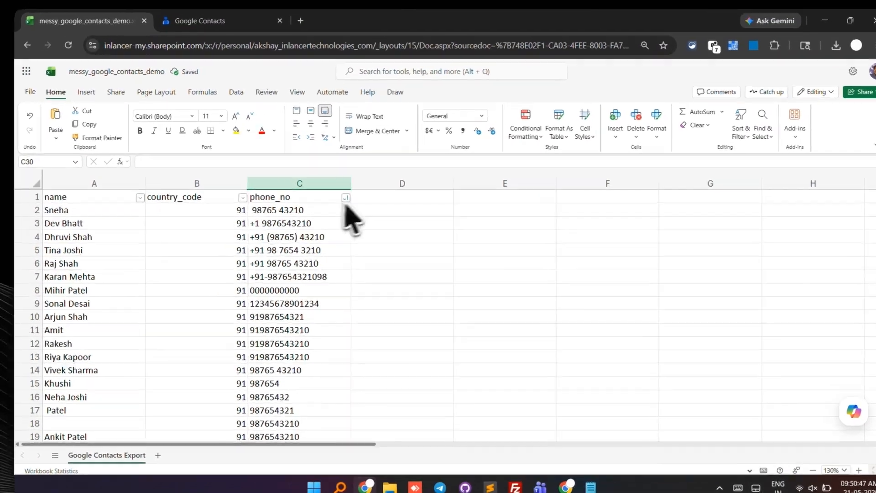
click(406, 218)
Step: Delete rows 2 and 3, whose phone numbers contain letters
drag(299, 226, 298, 243)
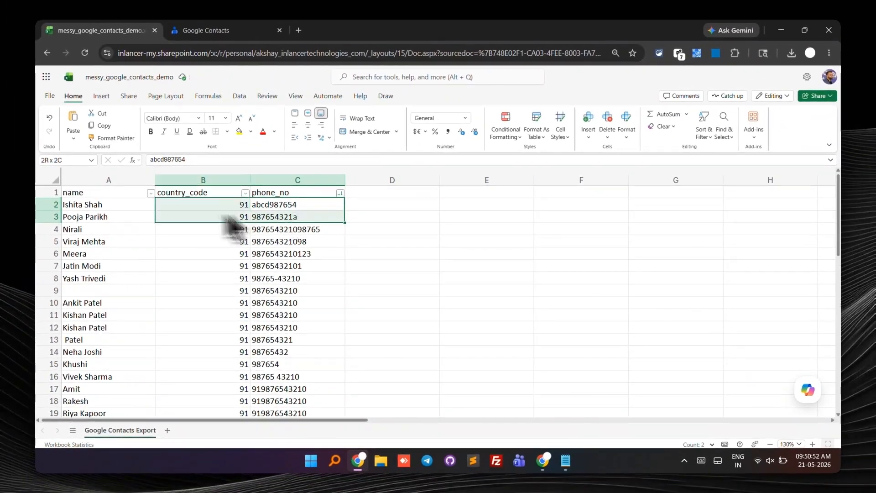
drag(44, 207, 45, 221)
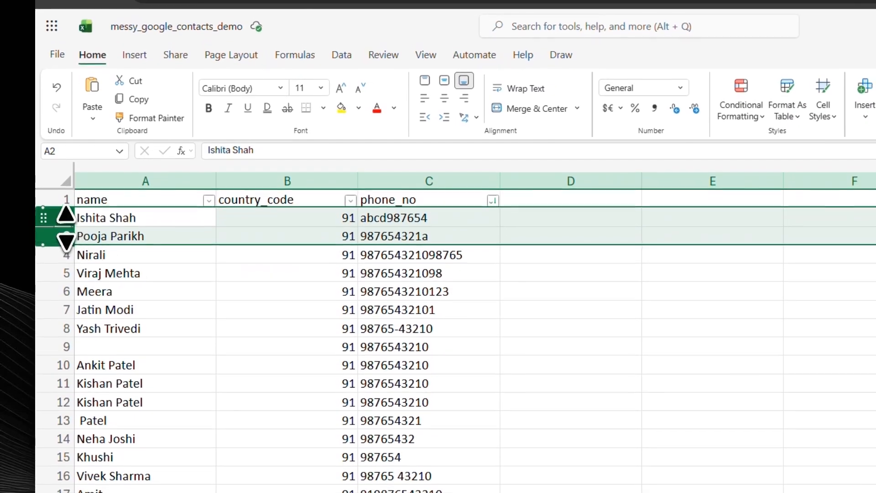
right_click(64, 224)
click(138, 380)
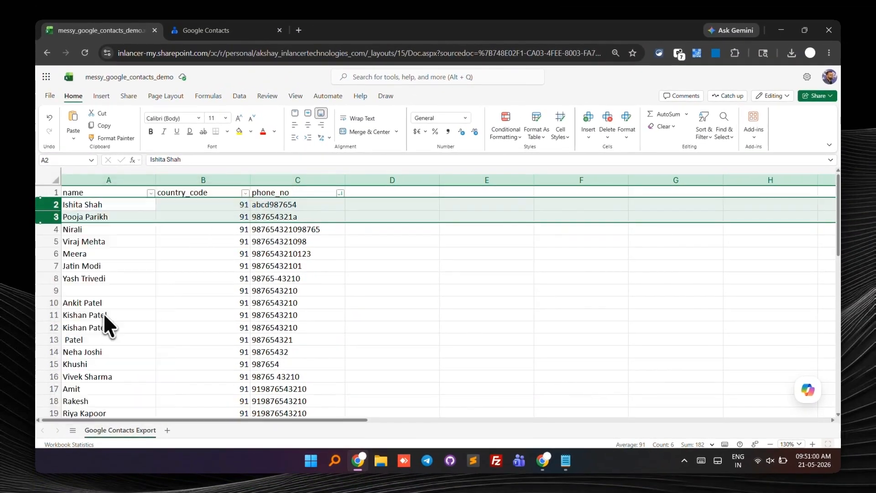
click(322, 231)
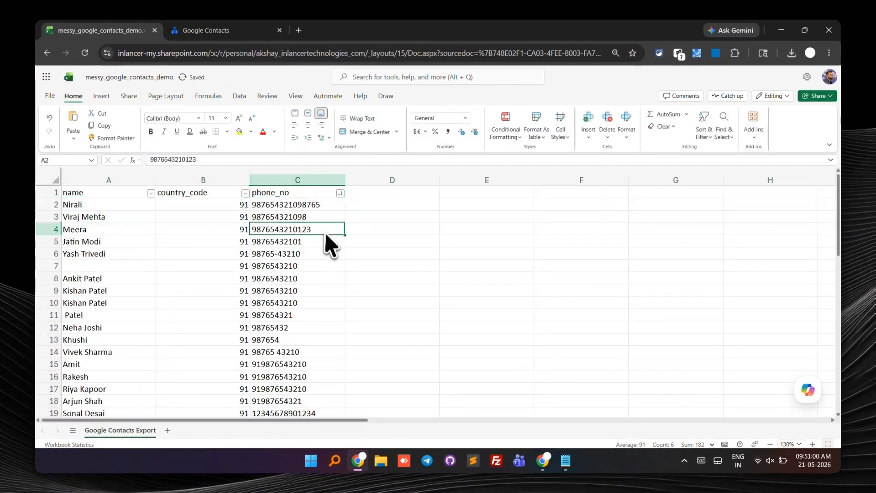
Step: Add a column heading COUNT in D1 beside phone_no
key(Up)
key(Up)
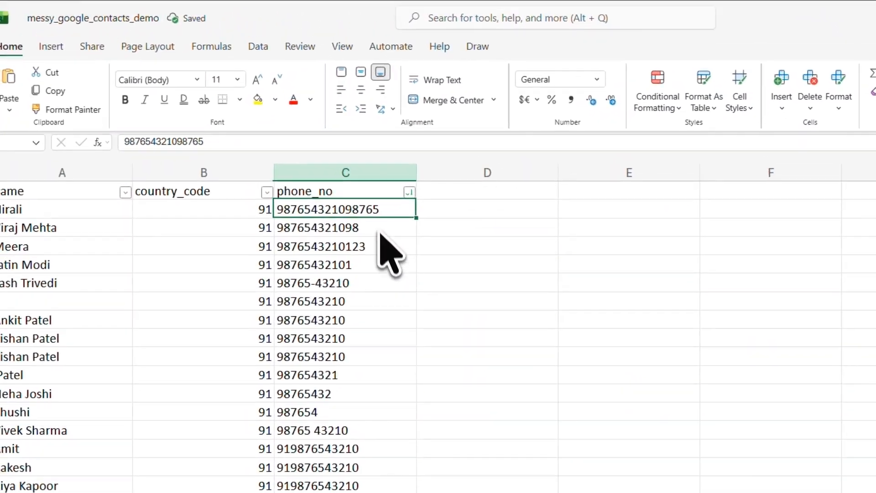
drag(365, 211, 361, 484)
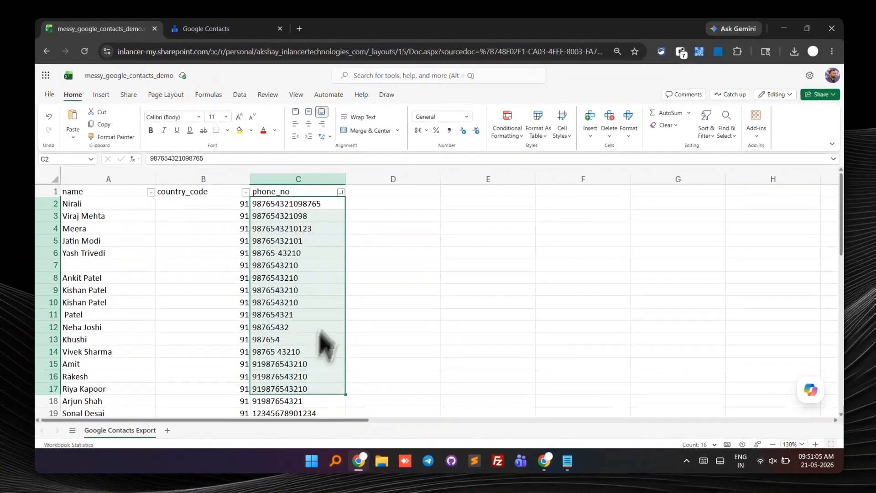
click(384, 192)
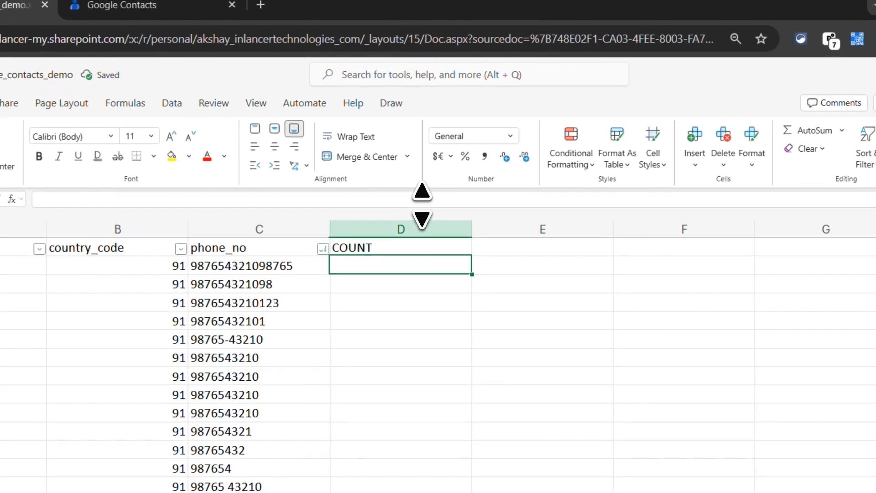
Step: Enter the formula =LEN(C2) in D2 to count the characters of the first phone number
click(415, 159)
text(=)
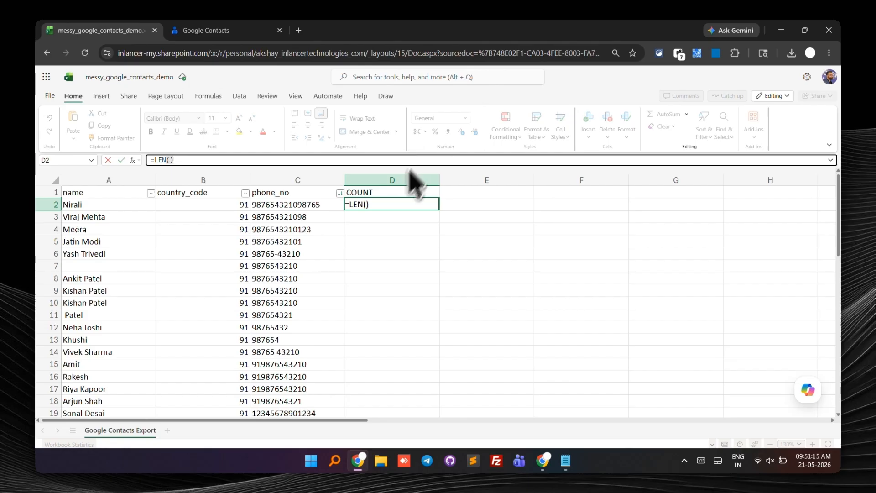
text(LEN()
click(328, 206)
key(alt)
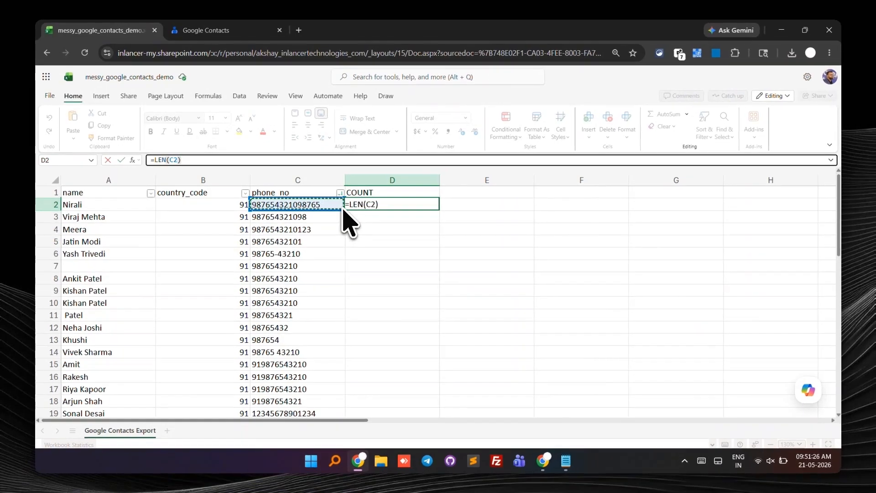
key(Return)
key(Up)
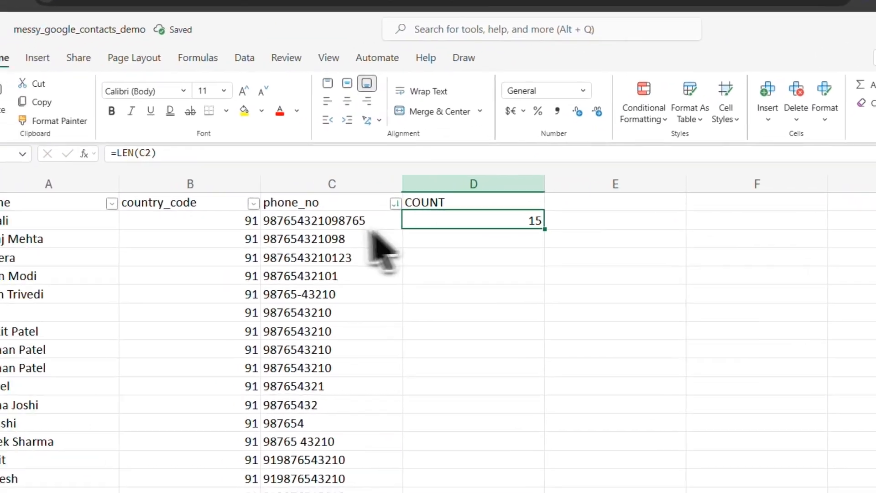
Step: Fill the LEN formula from D2 down the COUNT column to the last contact in row 26
click(372, 235)
click(525, 221)
drag(545, 229, 558, 365)
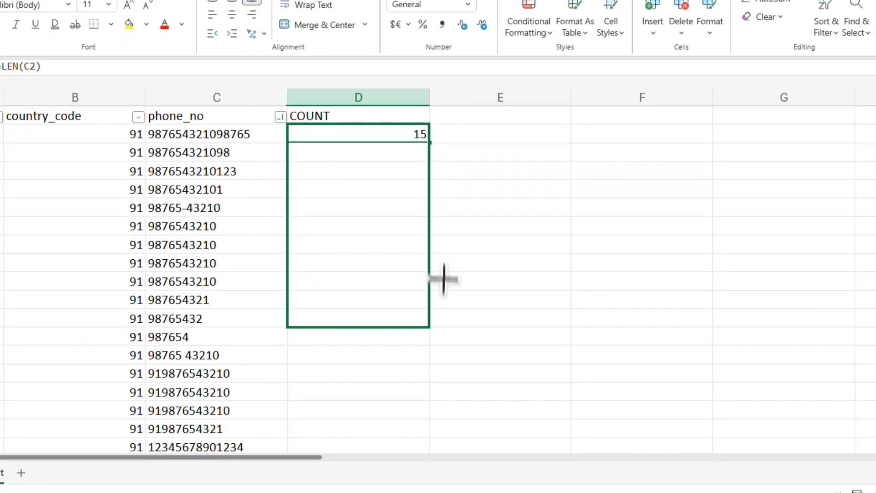
drag(444, 278, 448, 222)
scroll(445, 254, up, 10)
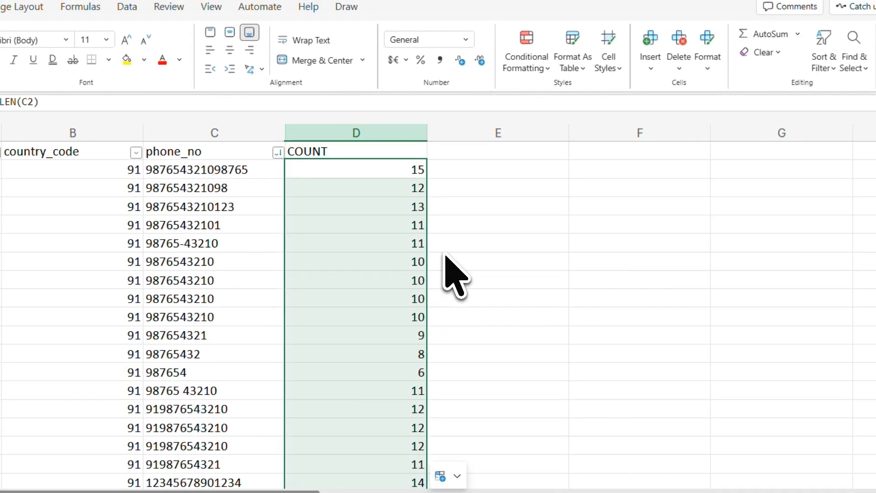
Step: Examine the phone_no entries and their COUNT values for wrong lengths, prefixes, spaces and symbols
click(232, 169)
click(232, 186)
click(235, 204)
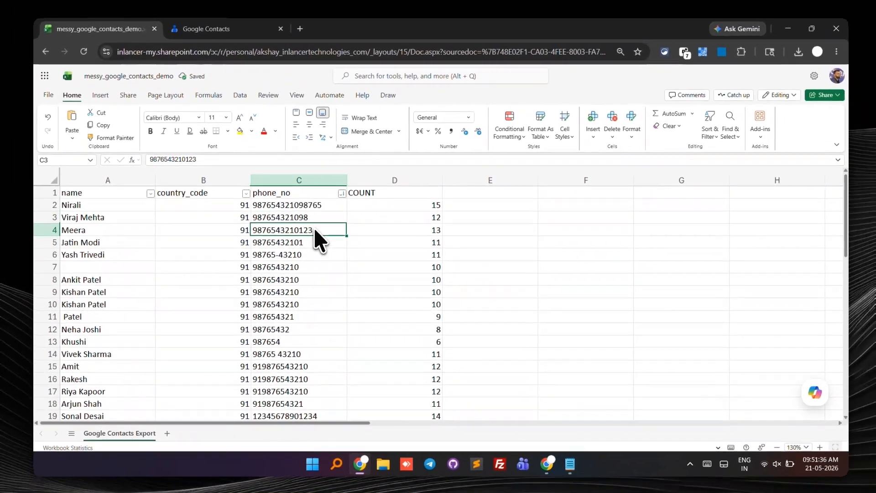
click(314, 242)
scroll(313, 269, down, 5)
scroll(313, 269, up, 5)
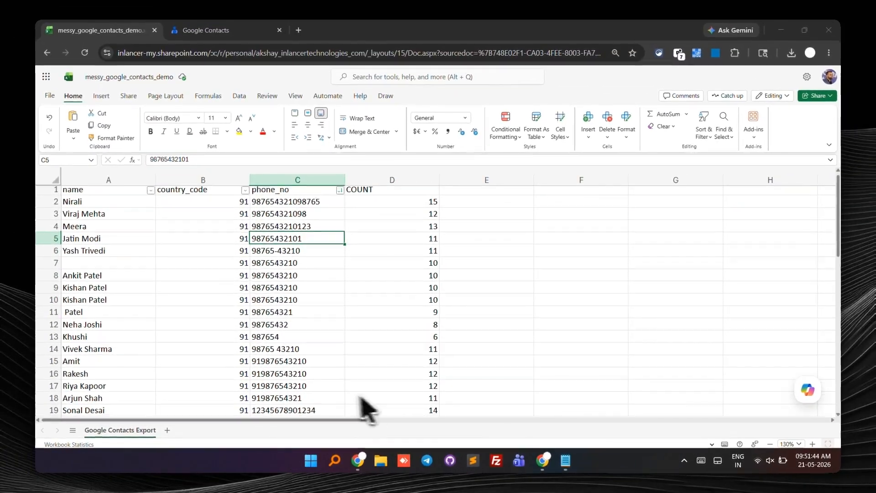
scroll(292, 320, down, 6)
click(336, 192)
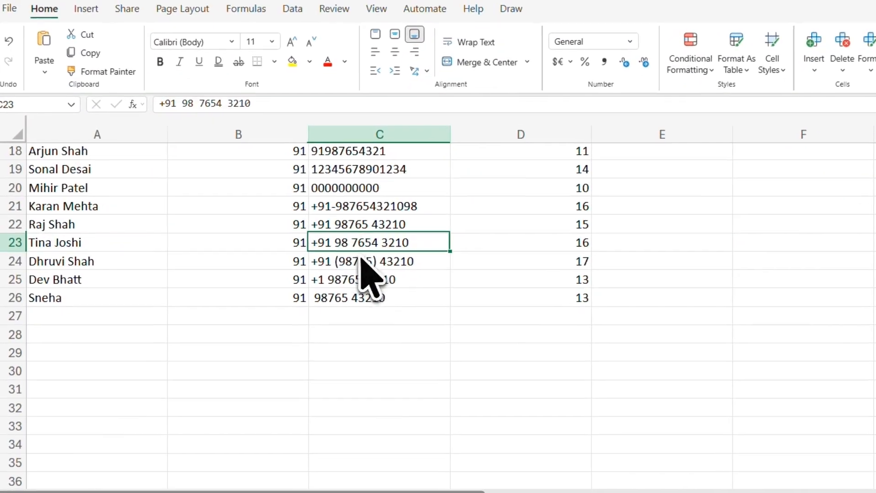
click(337, 253)
click(339, 238)
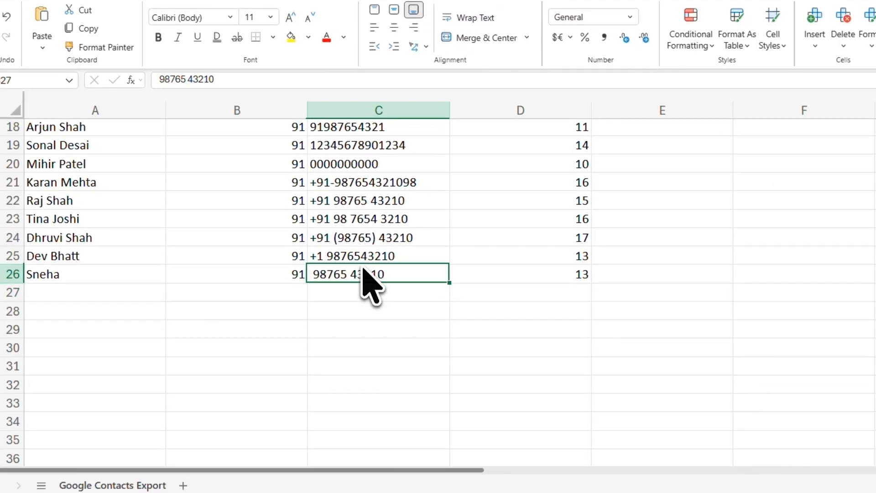
scroll(363, 270, up, 6)
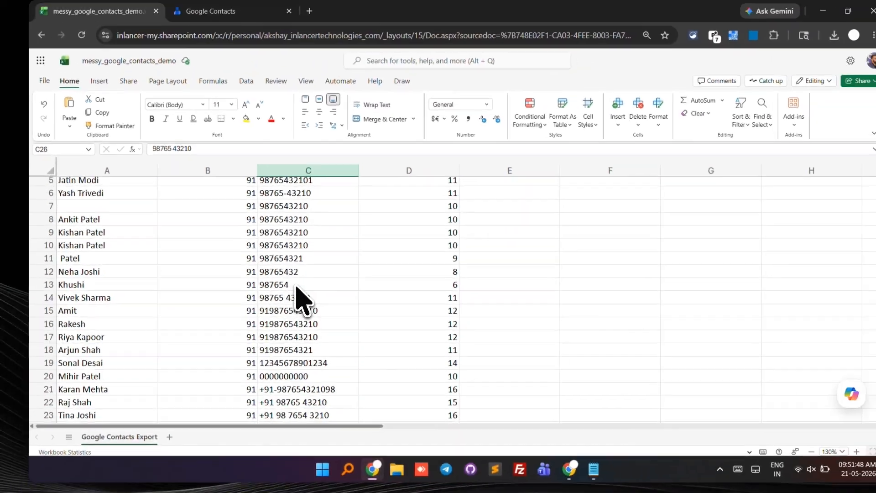
Step: Copy the phone numbers in C2:C26 into a Notepad document and replace every +91 with nothing
shift+click(300, 207)
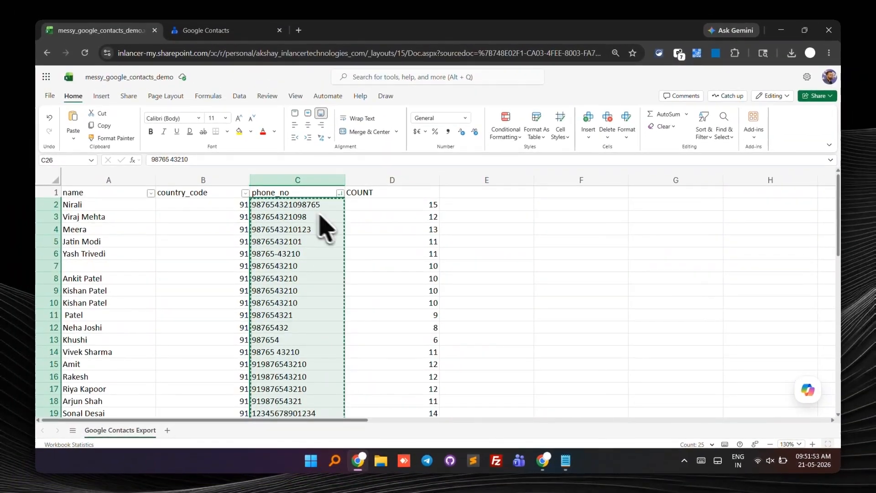
key(alt+Tab)
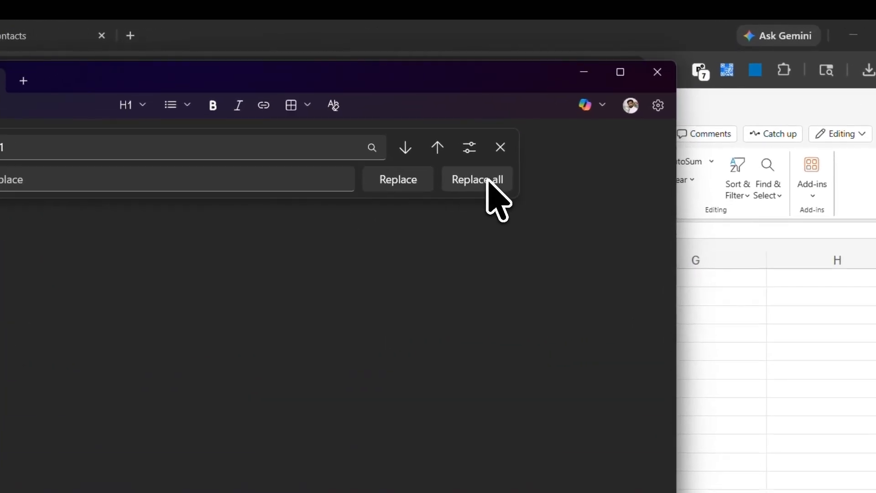
click(530, 126)
Step: Remove every hyphen from the phone numbers in the Notepad document by replacing it with nothing
click(180, 163)
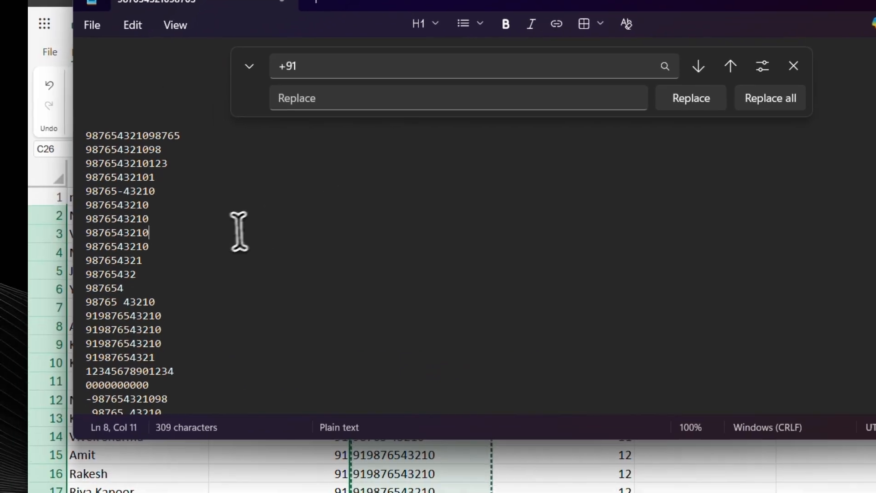
key(Escape)
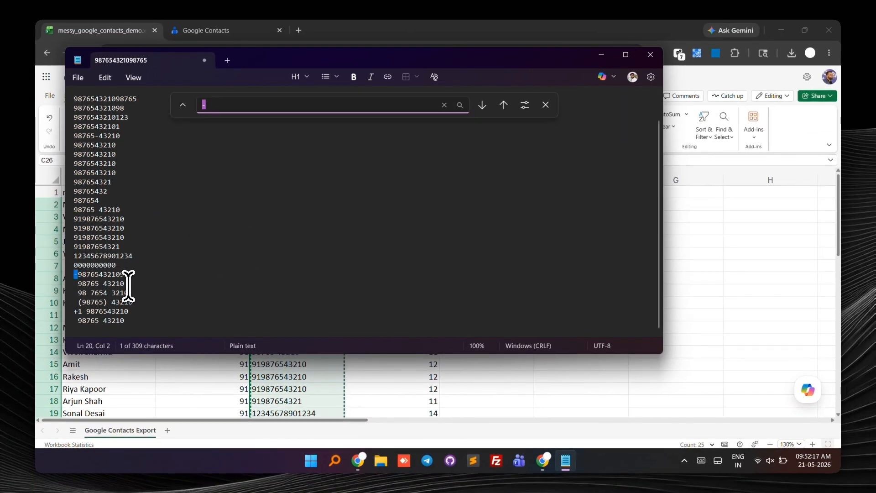
click(527, 127)
click(155, 318)
Step: Remove all opening and closing parentheses from the phone numbers by replacing them with nothing
scroll(155, 319, down, 2)
click(81, 302)
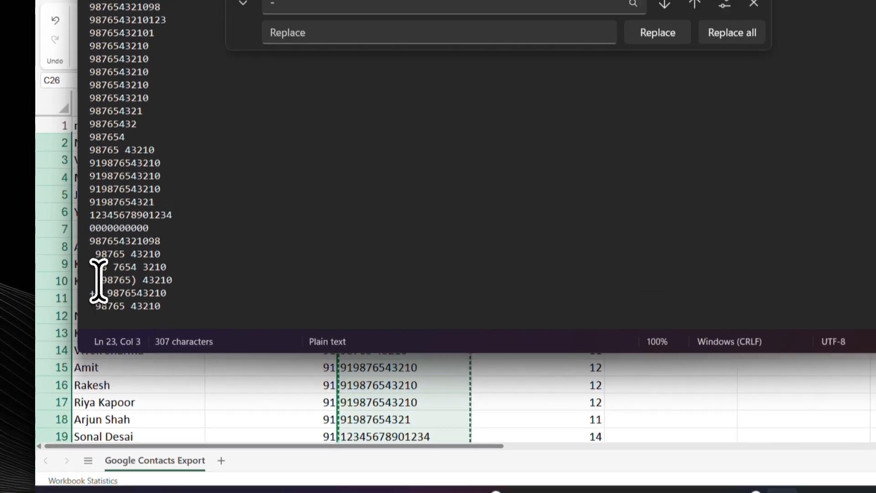
key(ctrl+f)
text(()
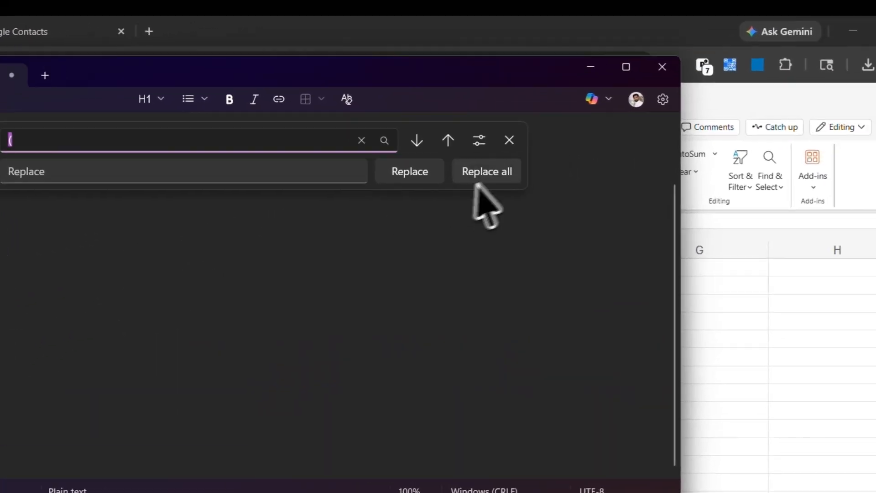
click(530, 127)
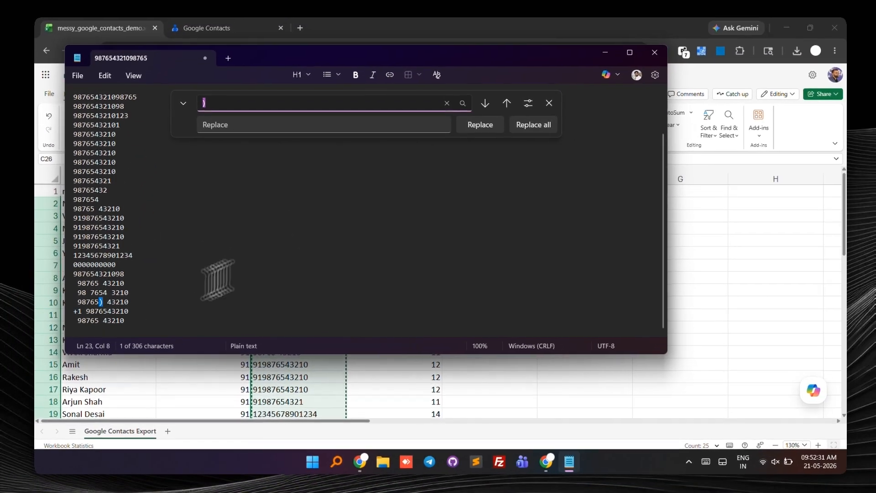
click(778, 7)
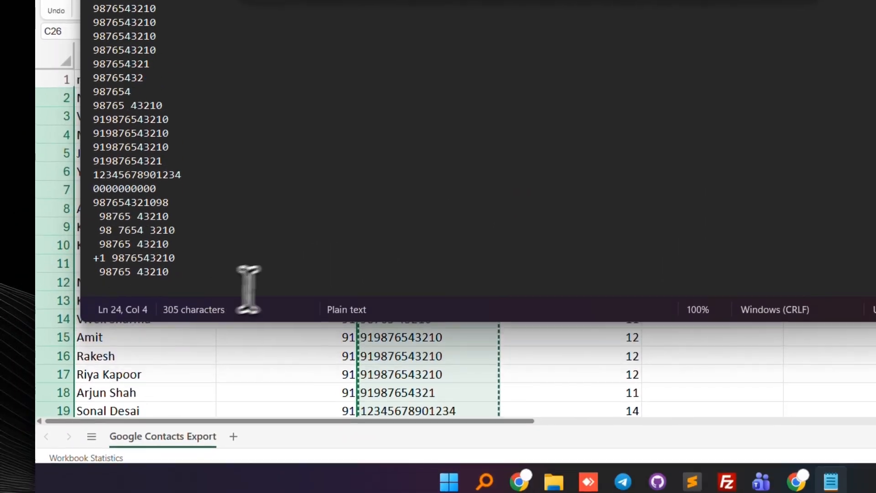
Step: Switch back to the Excel sheet and set the country code in B25 to 1 for the +1 number
key(alt+Tab)
scroll(364, 285, down, 7)
scroll(315, 310, up, 2)
click(333, 280)
click(54, 278)
click(234, 277)
key(XF86AudioMute)
text(1)
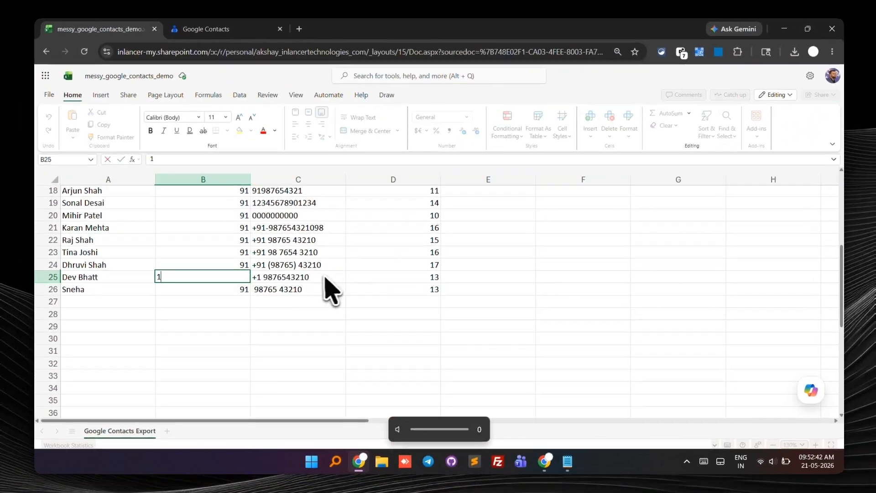
Step: Check the +1 prefix in C25, then switch to Notepad and remove that prefix from the number list
click(321, 278)
double_click(321, 277)
key(shift+Home)
key(Home)
key(shift+Right)
key(shift+Right)
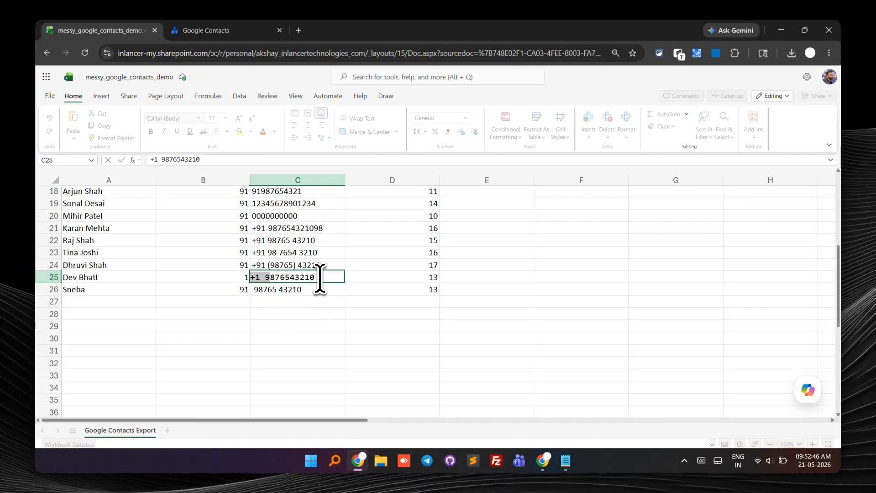
key(alt+Tab)
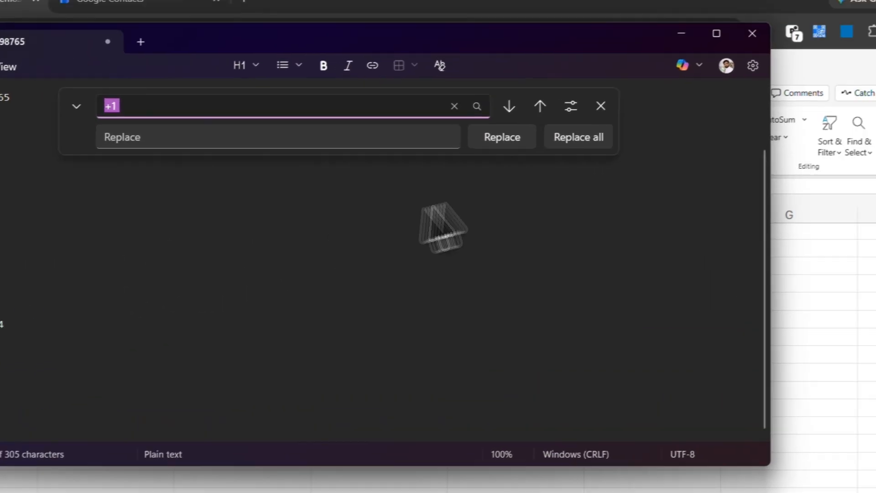
click(405, 126)
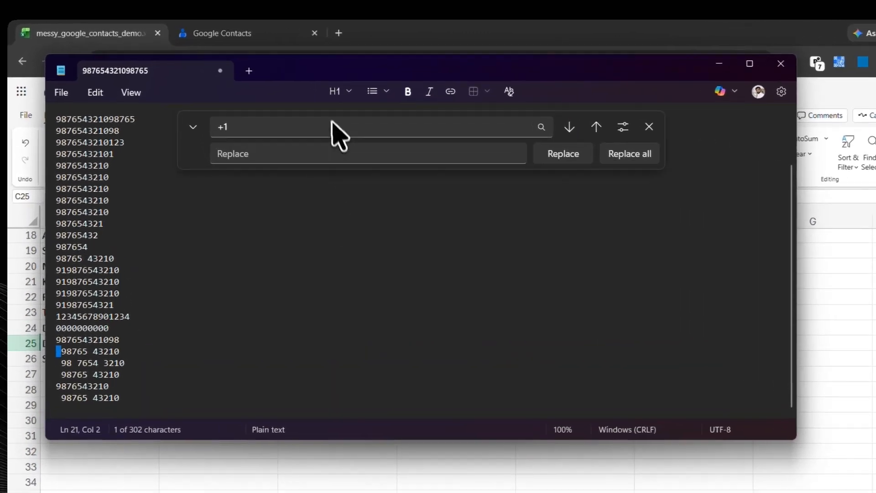
Step: Replace every space in the Notepad number list with nothing
triple_click(288, 105)
key(BackSpace)
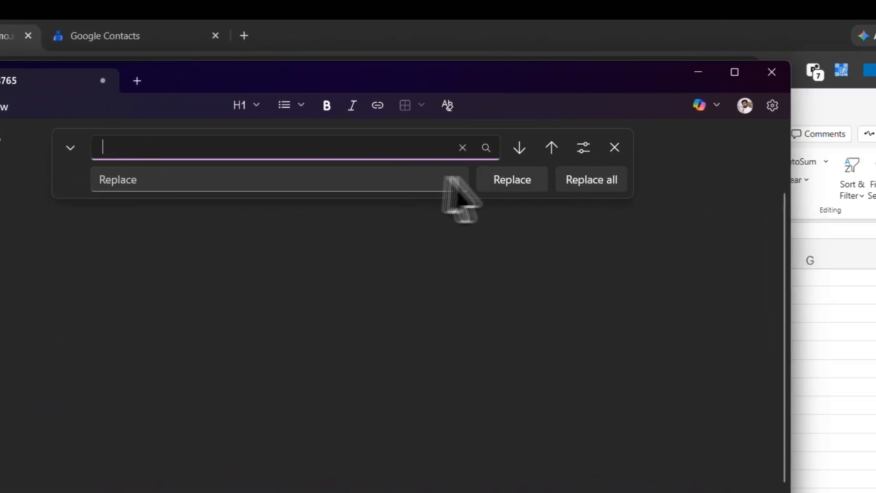
click(605, 180)
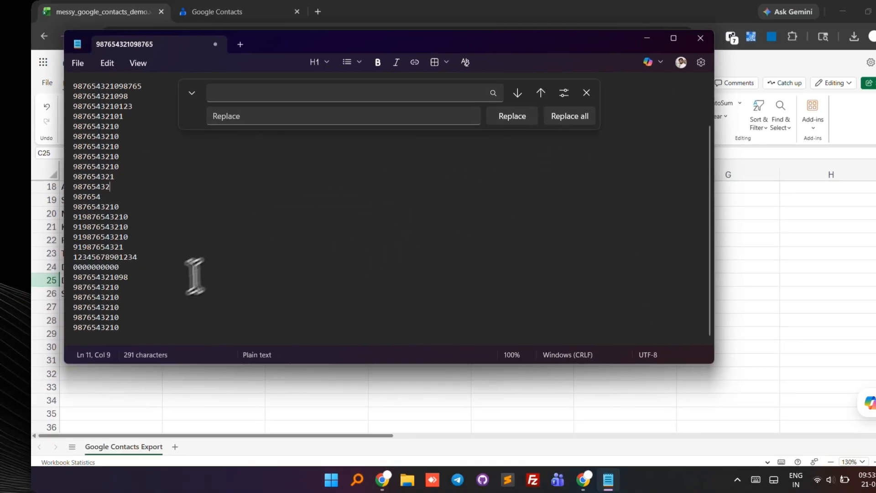
Step: Paste the cleaned numbers from Notepad over the phone_no entries starting at C2, and widen column C
drag(73, 316, 140, 320)
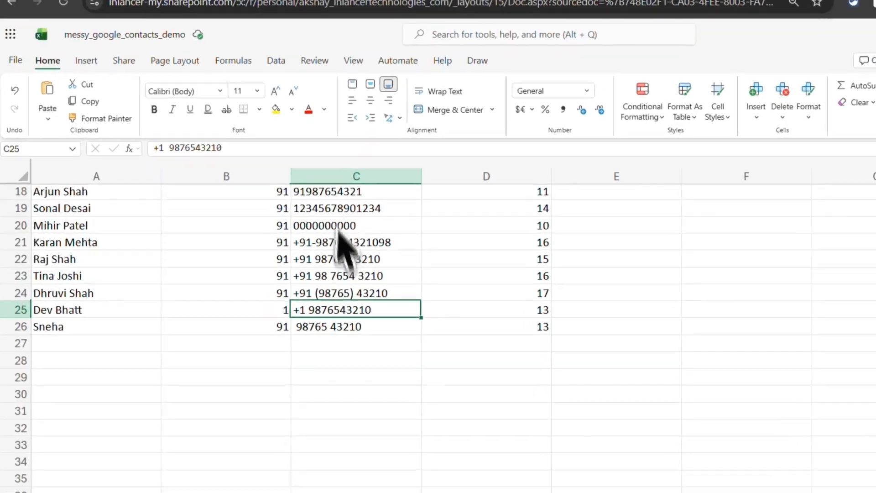
click(270, 292)
scroll(365, 288, up, 6)
click(384, 106)
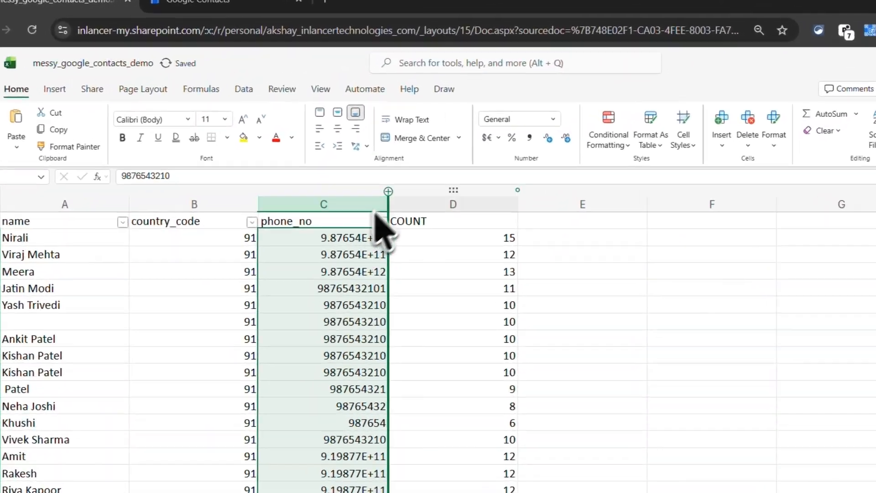
drag(345, 180, 432, 180)
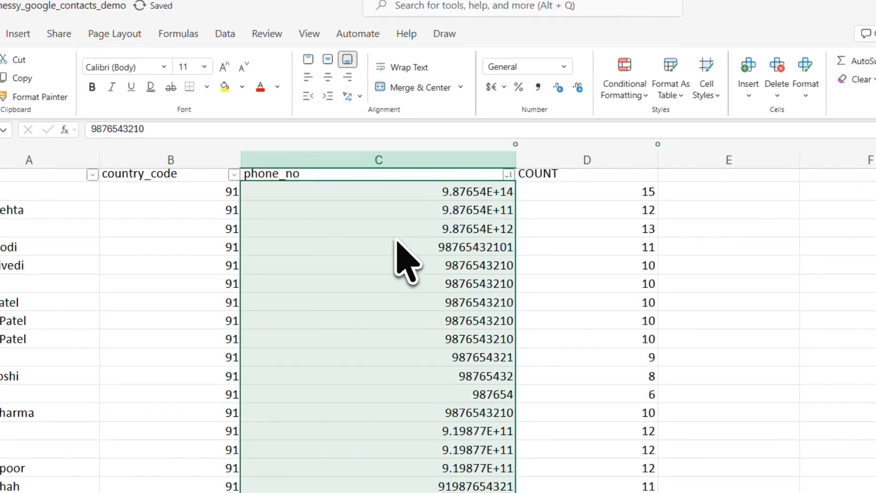
Step: Review the pasted phone numbers in column C against their recalculated COUNT values
scroll(365, 267, down, 2)
scroll(365, 267, up, 2)
click(432, 222)
double_click(419, 227)
click(417, 244)
click(395, 262)
click(381, 281)
click(381, 299)
scroll(375, 280, down, 5)
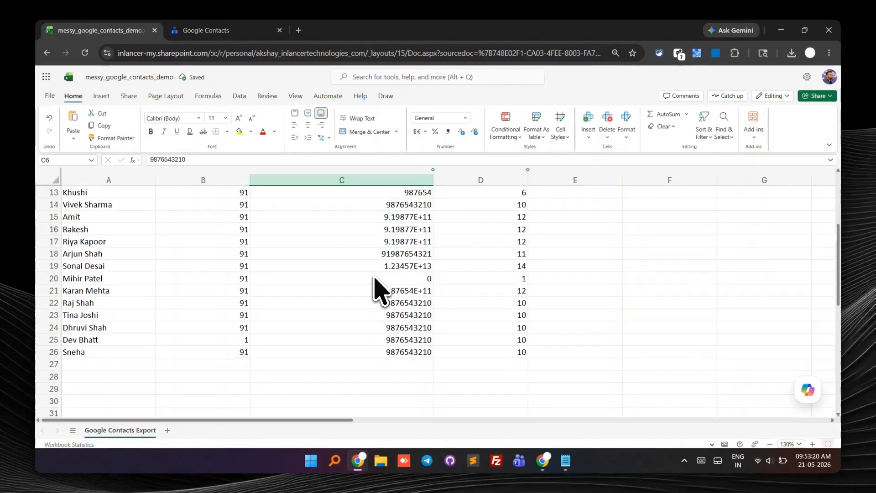
scroll(378, 288, up, 5)
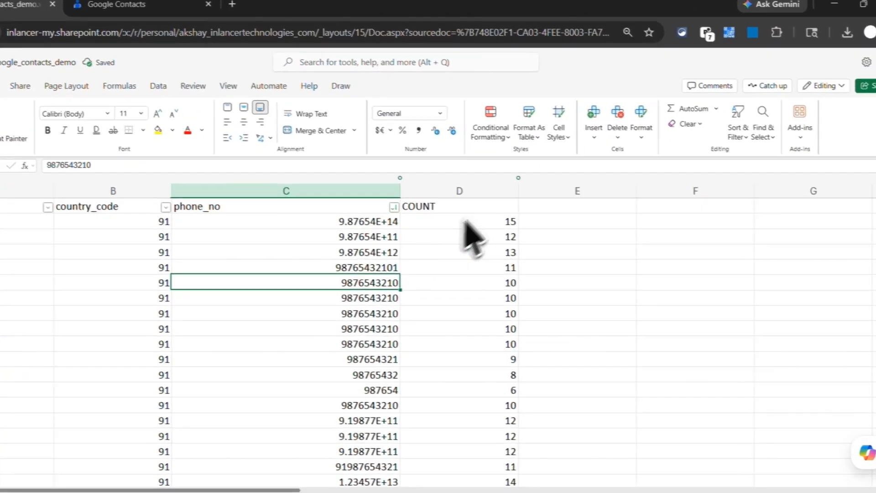
Step: Remove the header filter and apply it again so it covers the name through COUNT columns
drag(469, 193, 139, 190)
click(673, 168)
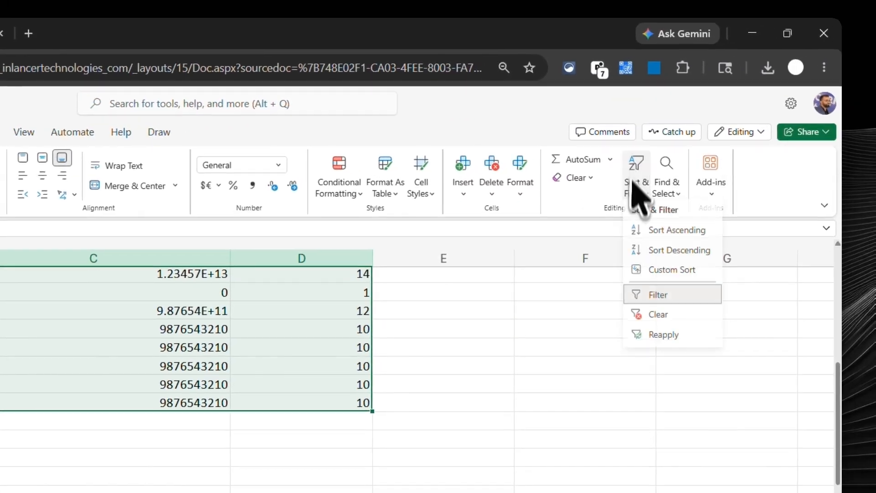
click(685, 288)
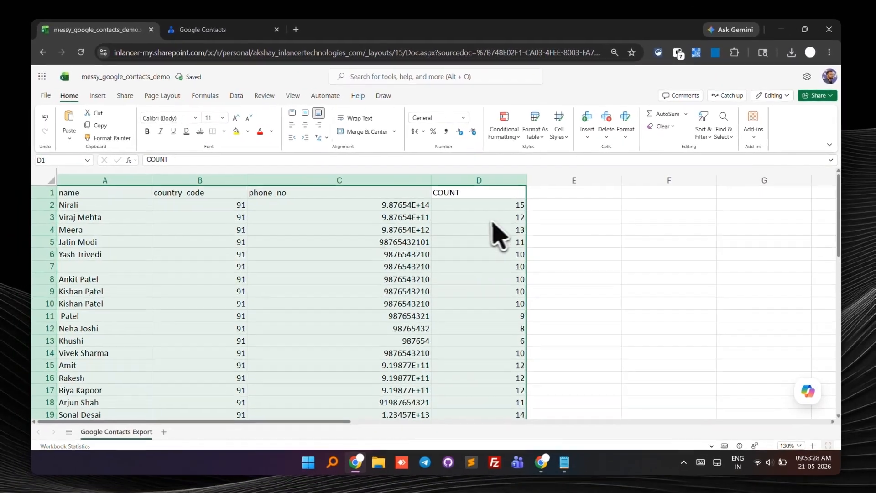
click(690, 135)
click(710, 205)
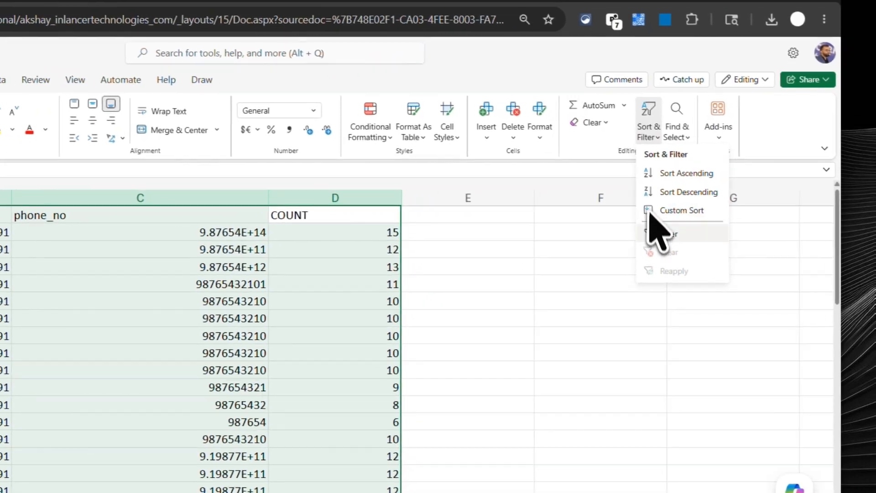
Step: Sort the contact list by COUNT from smallest to largest
click(433, 237)
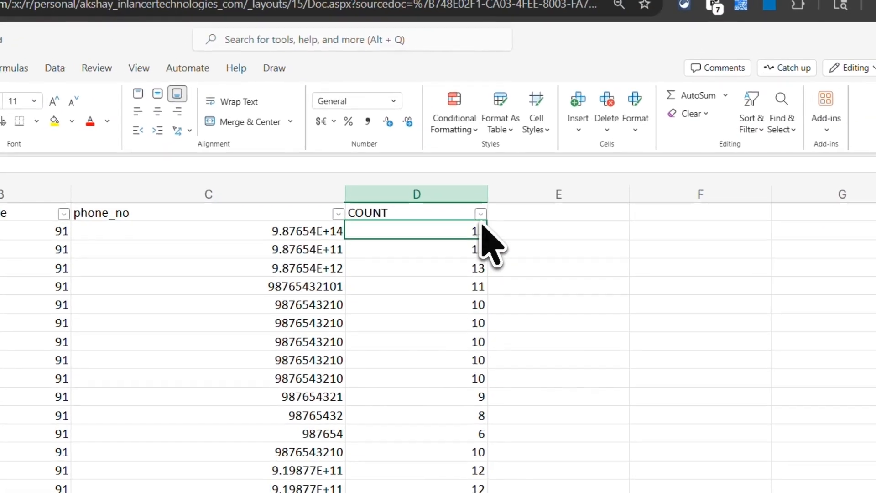
click(475, 216)
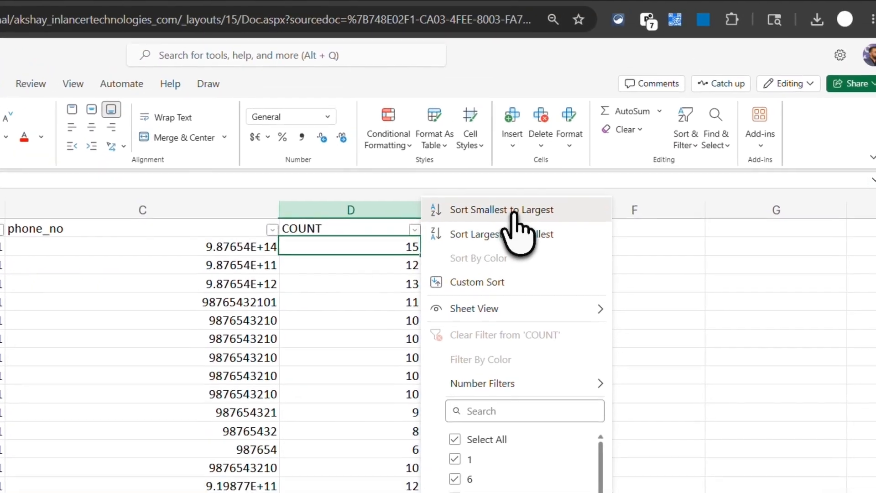
click(579, 202)
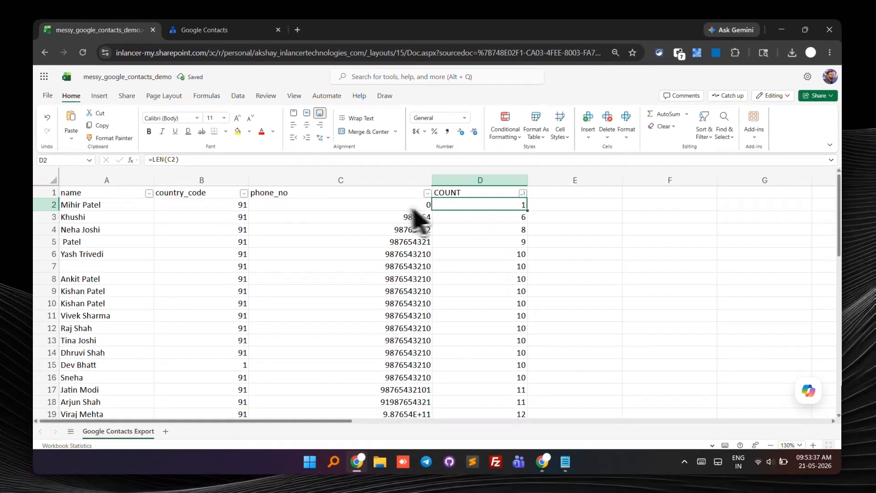
Step: Delete rows 2 to 5, whose phone numbers have fewer than 10 digits
drag(398, 210, 464, 264)
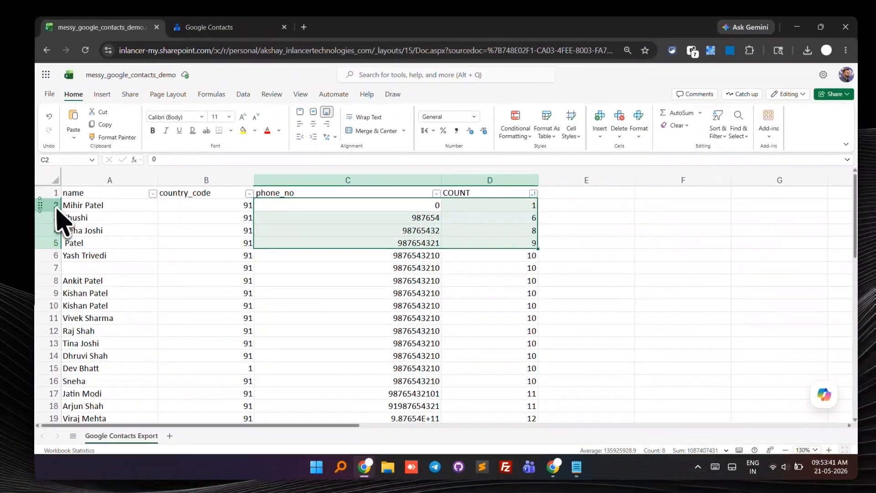
click(56, 207)
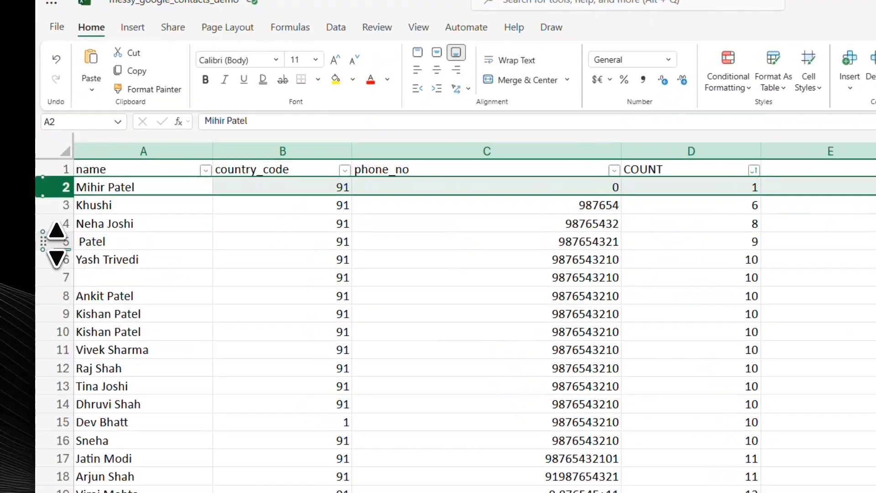
drag(57, 245, 62, 246)
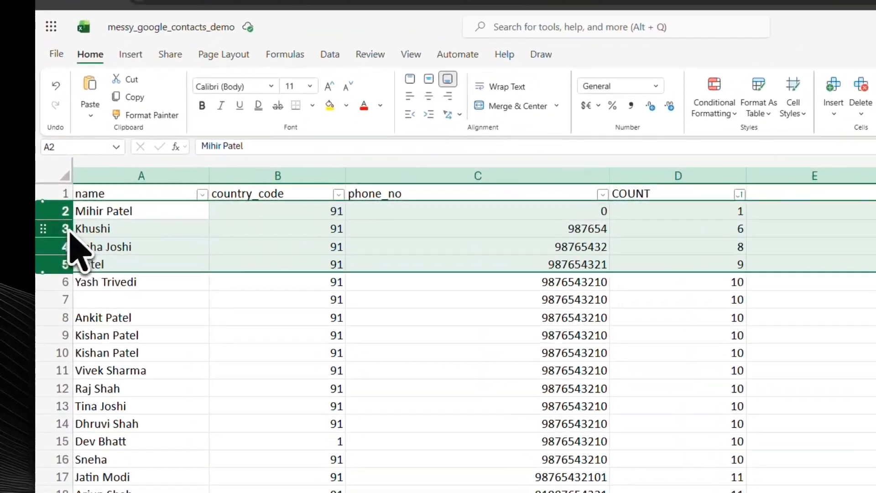
right_click(54, 220)
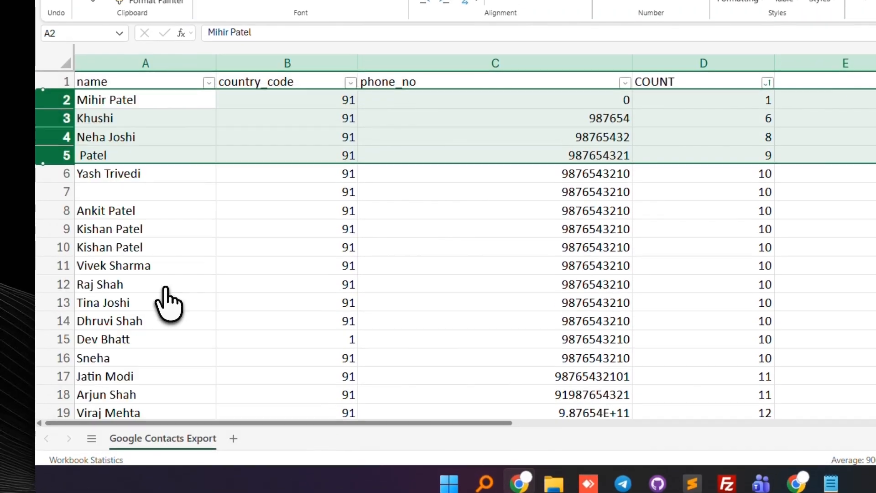
click(150, 267)
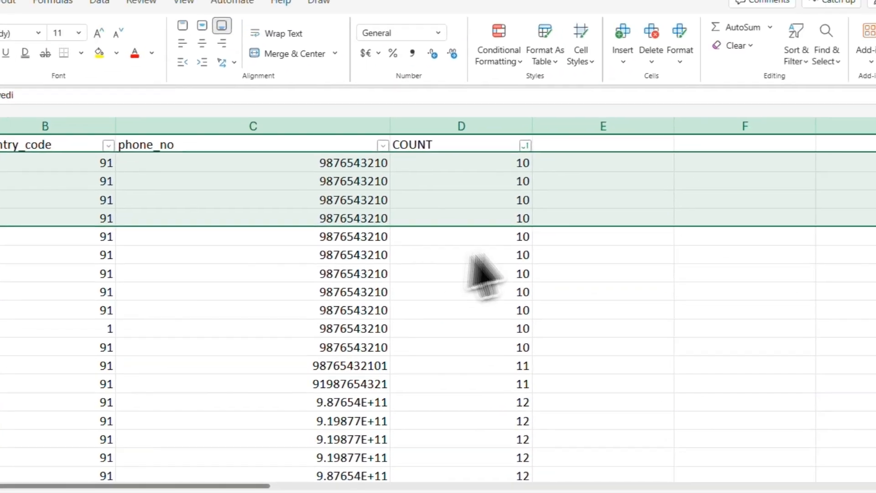
Step: Sort the contact list by COUNT from largest to smallest and check the phone number in C11
click(484, 310)
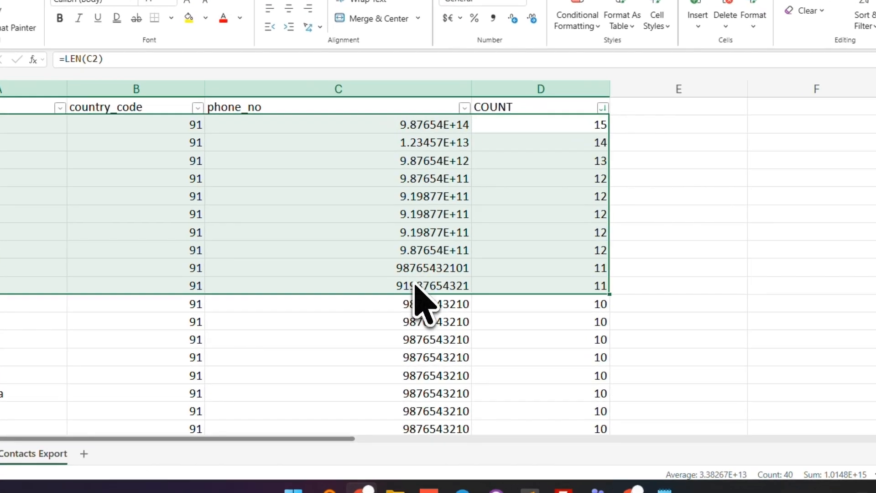
double_click(398, 315)
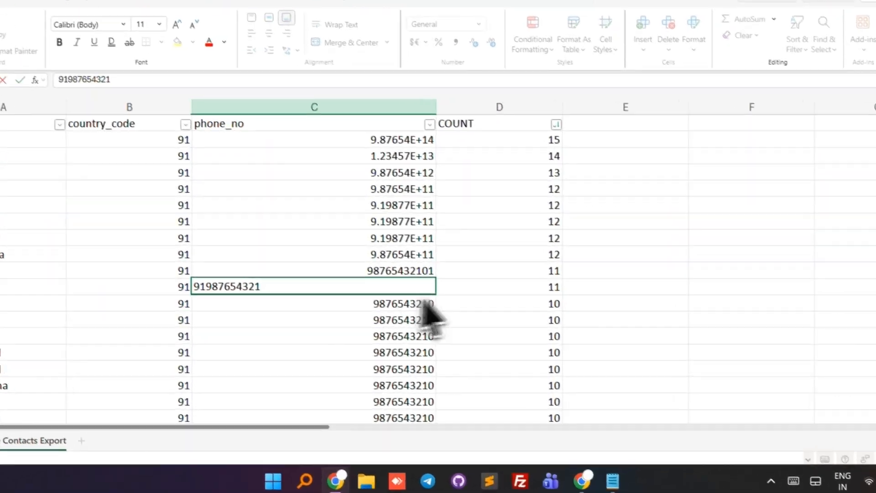
click(438, 314)
click(410, 315)
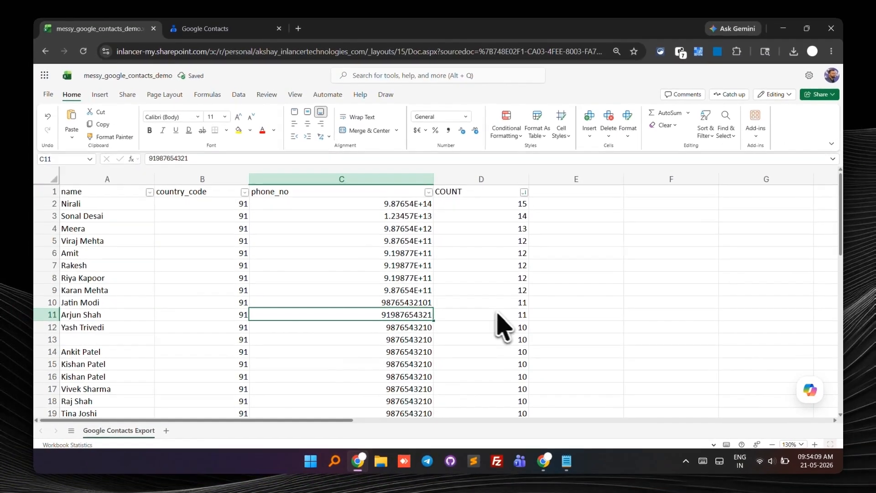
Step: Delete rows 2 to 11, whose phone numbers have more than 10 digits
click(45, 325)
click(45, 315)
shift+click(51, 202)
right_click(51, 202)
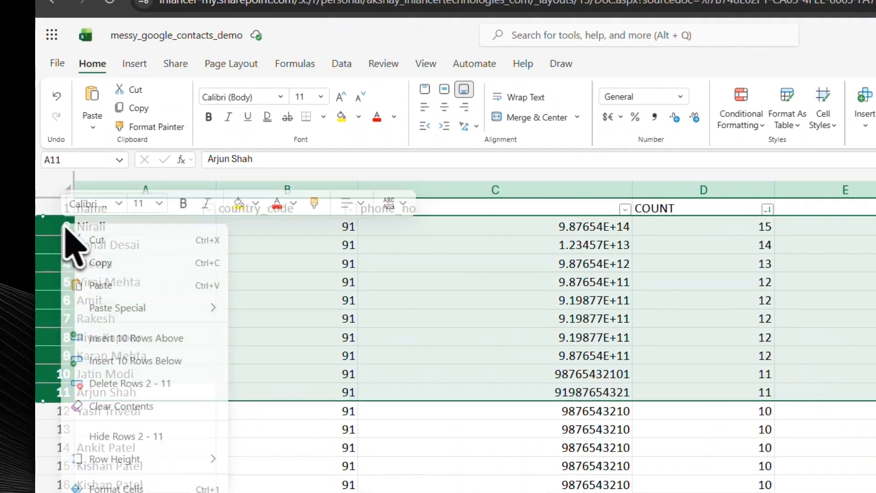
click(128, 382)
Step: Check the remaining contacts in rows 2 to 12 for 10-digit numbers in the phone_no column
click(514, 223)
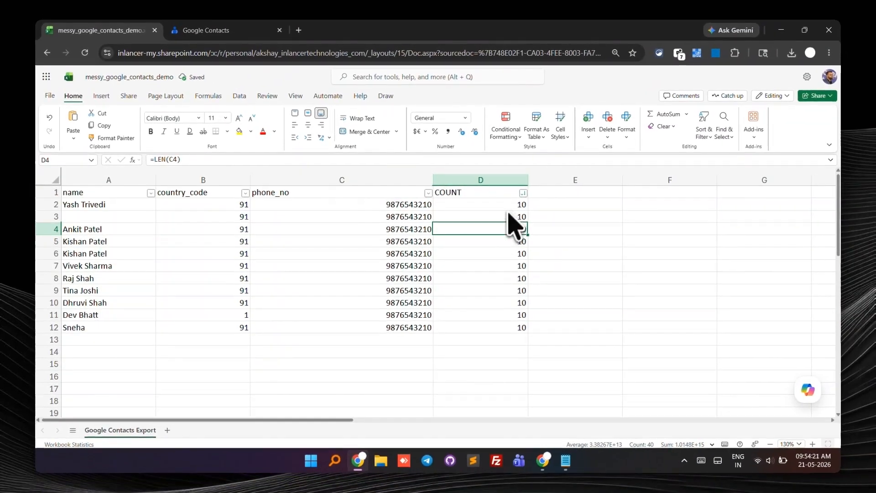
drag(508, 207, 337, 322)
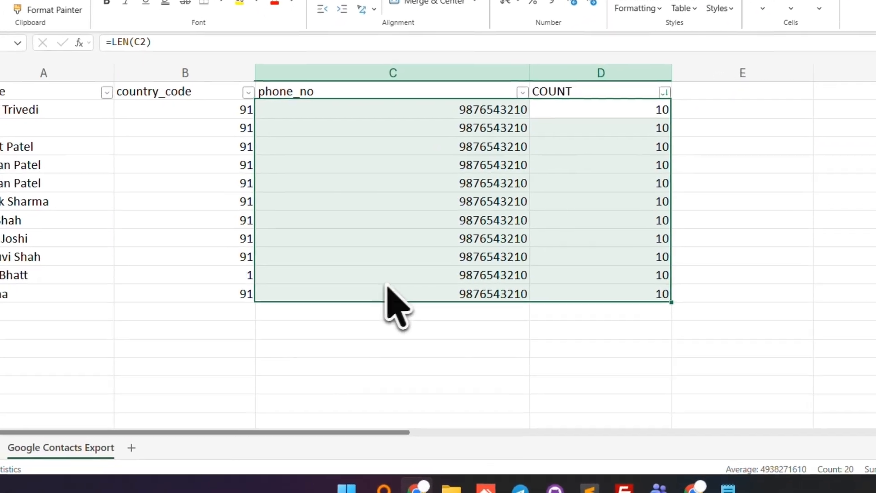
drag(387, 286, 40, 286)
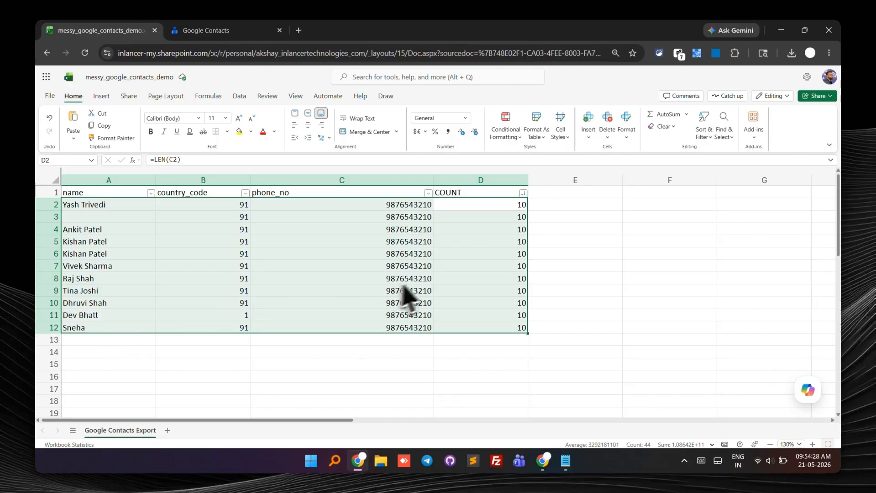
drag(381, 206, 367, 326)
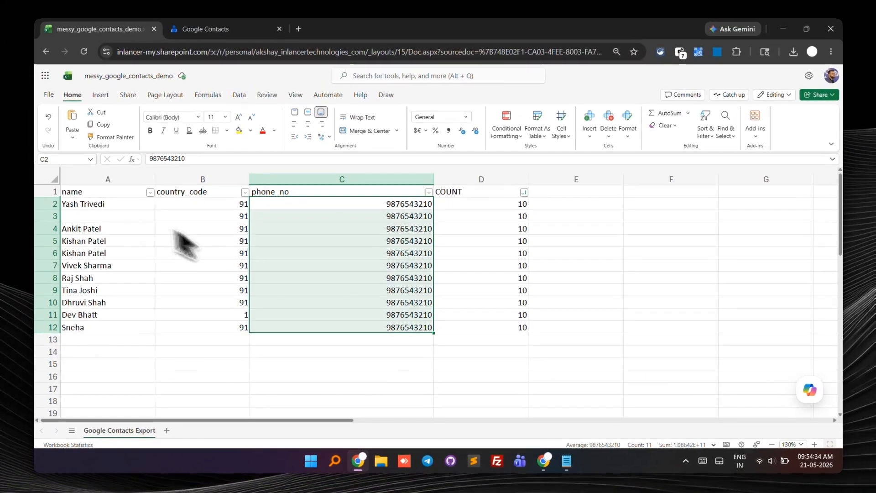
Step: Sort the contact list by name from Z to A
click(110, 216)
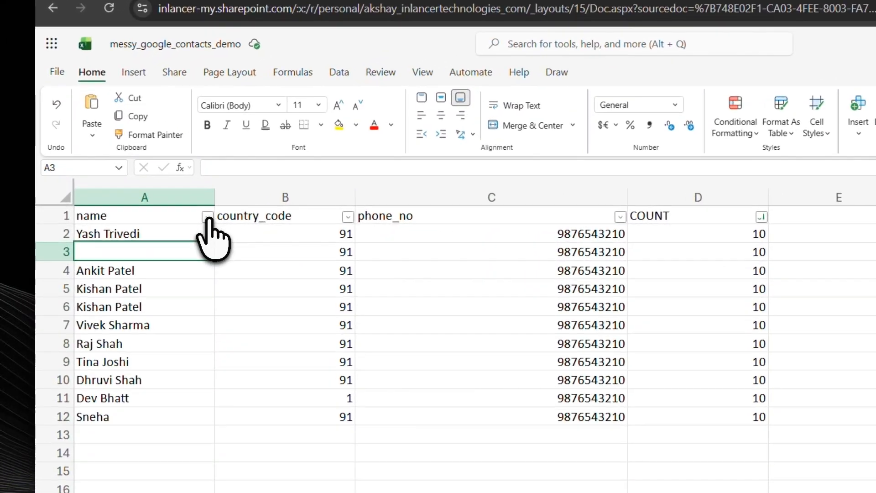
click(150, 193)
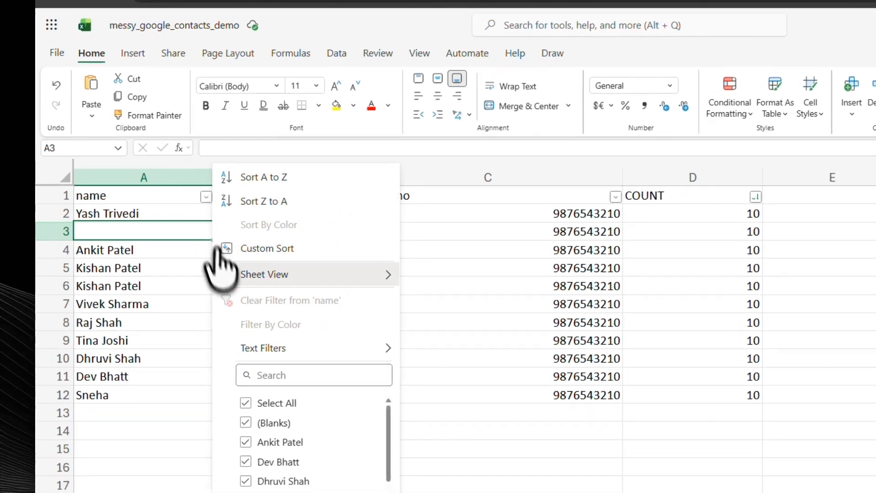
click(229, 195)
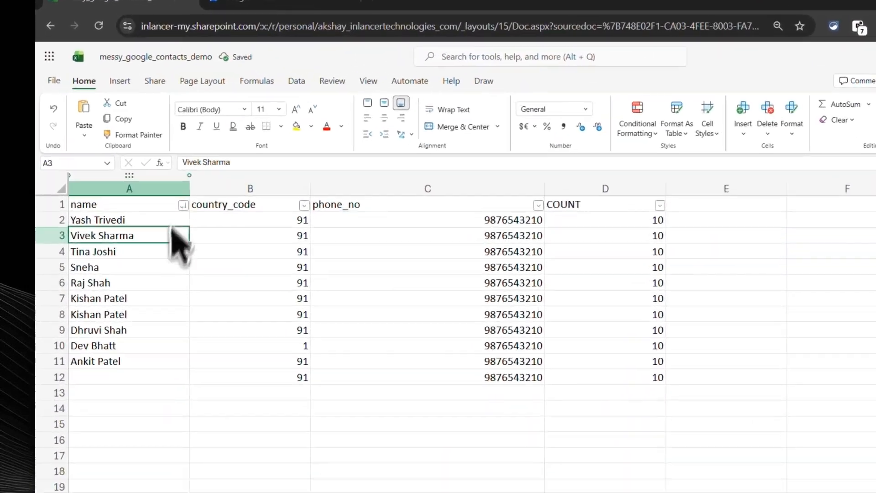
Step: Sort the contact list by name from A to Z and fill the blank name in A2 with ".."
click(151, 193)
click(196, 178)
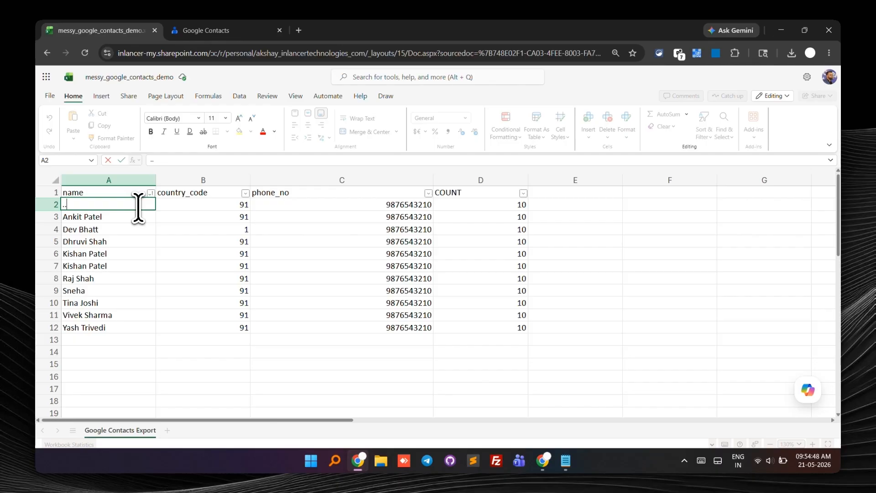
key(Up)
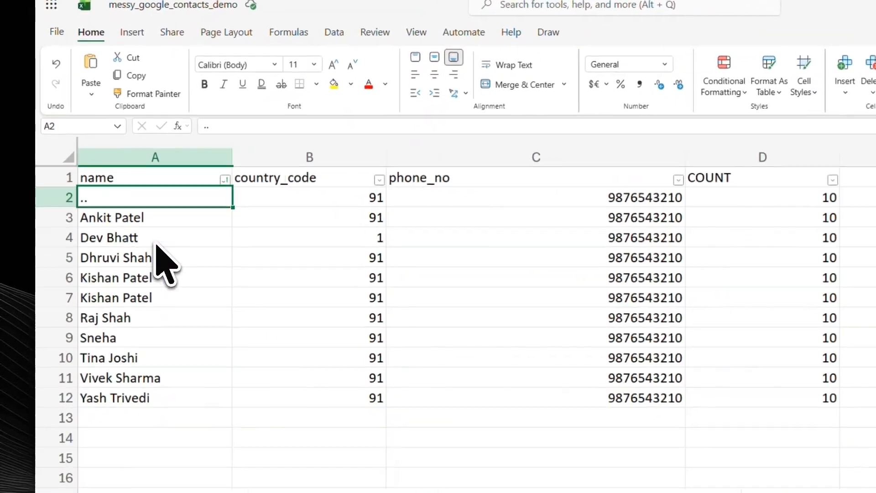
click(106, 242)
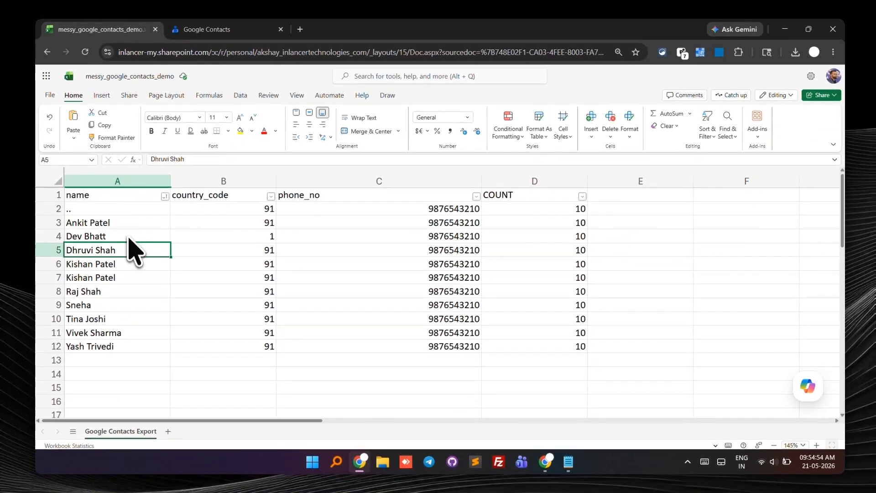
Step: Check the cleaned name, country_code and phone_no columns
click(153, 186)
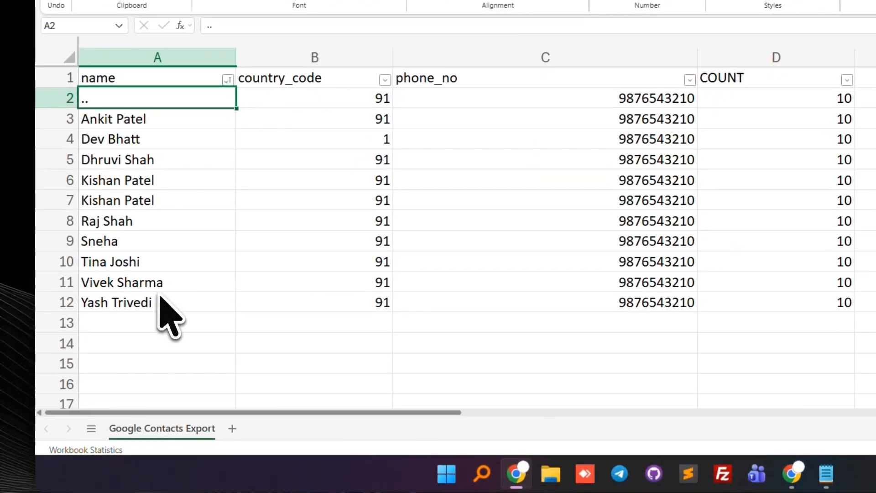
drag(117, 345, 135, 227)
click(214, 196)
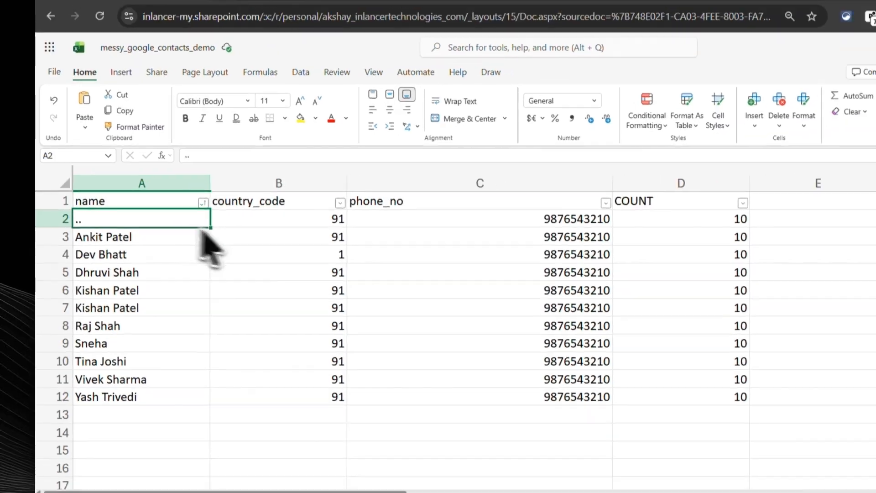
drag(374, 197, 365, 255)
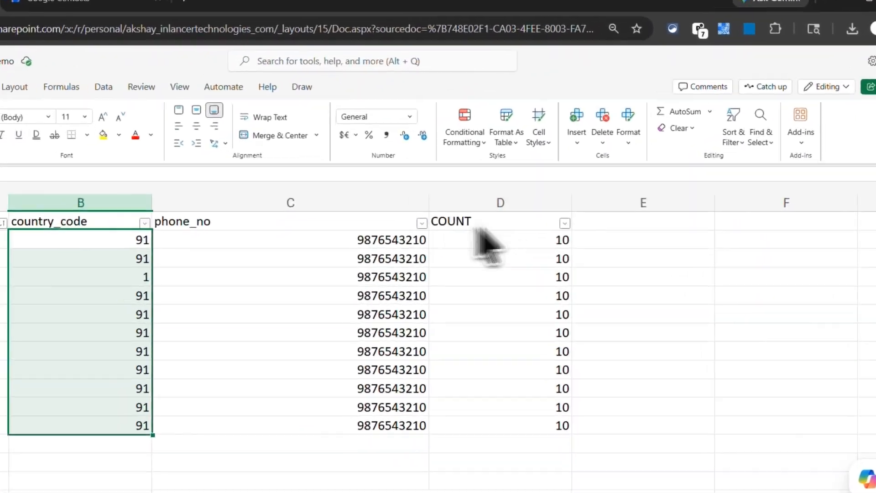
click(433, 212)
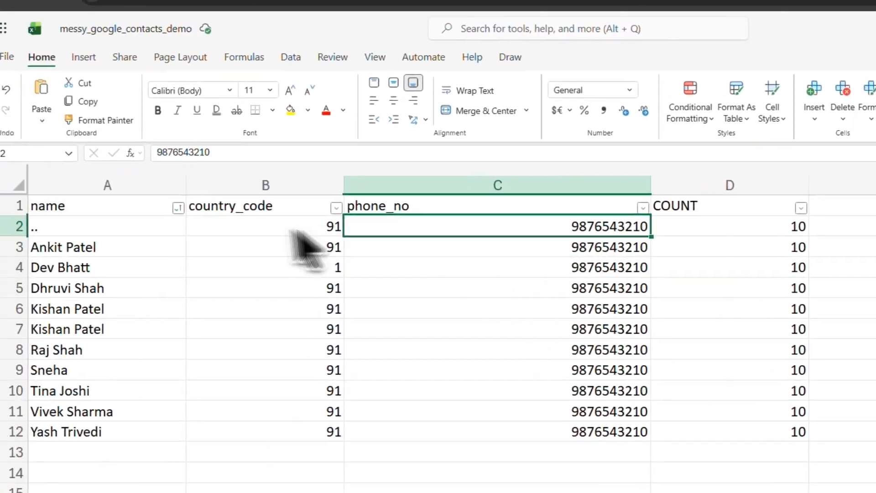
click(187, 226)
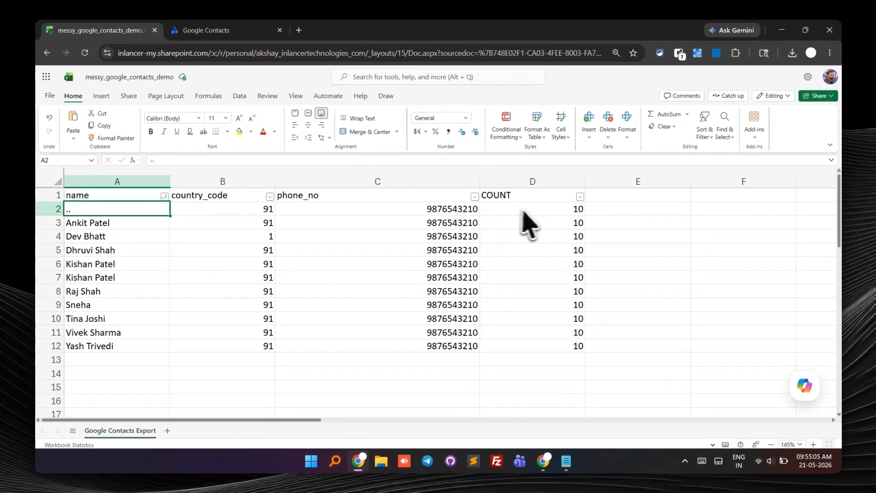
Step: Clear the COUNT column, including its header
drag(523, 211, 531, 347)
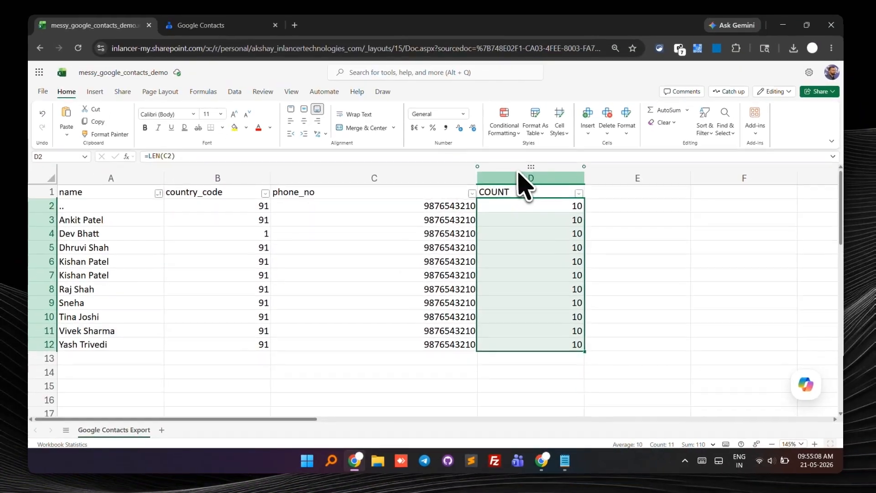
click(498, 109)
key(Delete)
Step: Enter the header "label" in D1 and the value "batch 1" in D2
click(487, 215)
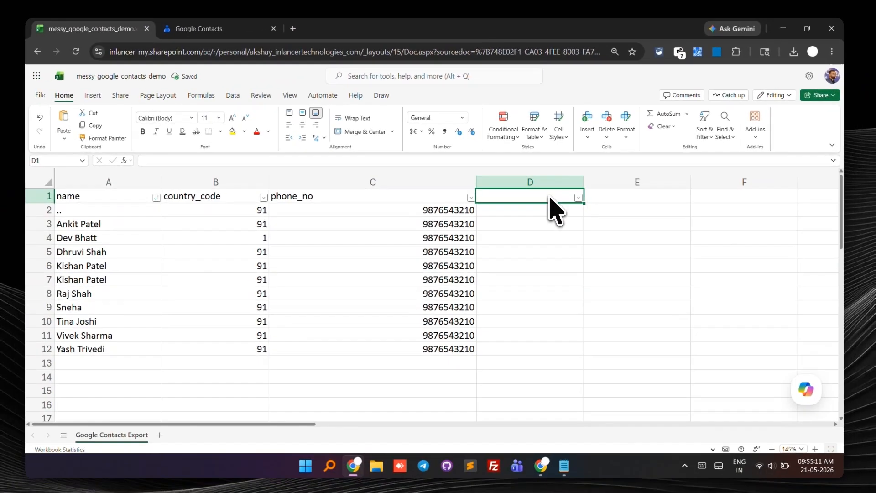
text(label)
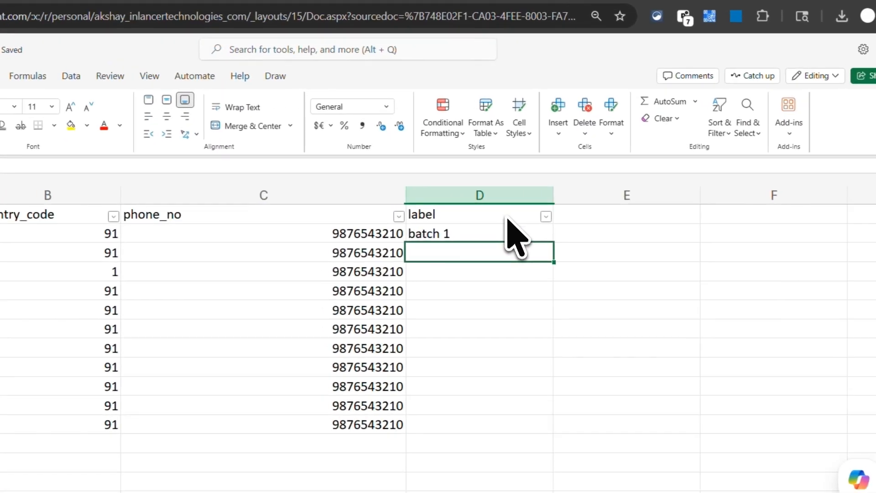
click(550, 209)
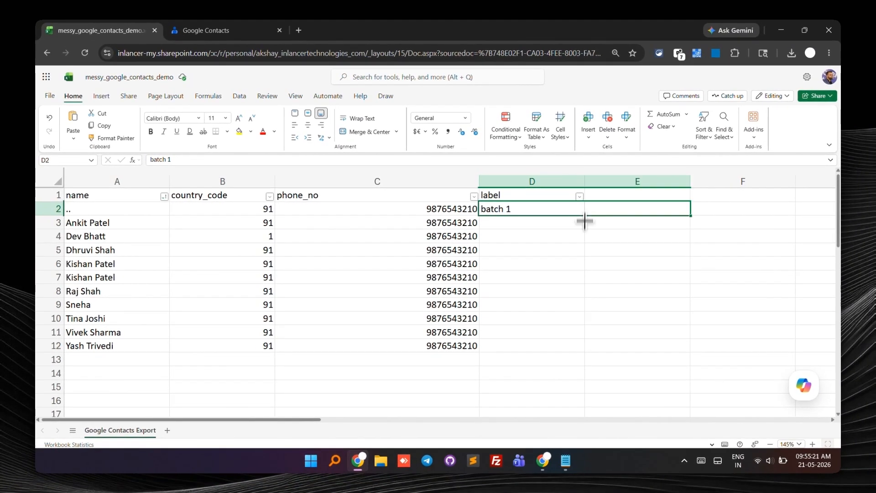
Step: Fill the label column from D3 to D12 with the identical value "batch 1", undoing the first fill attempt
drag(585, 221, 581, 345)
key(ctrl+z)
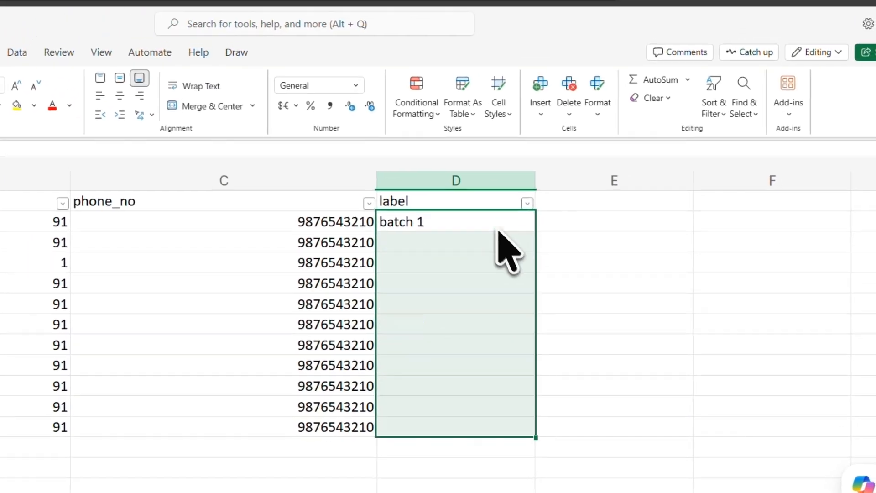
click(469, 223)
key(ctrl+c)
click(495, 243)
key(ctrl+v)
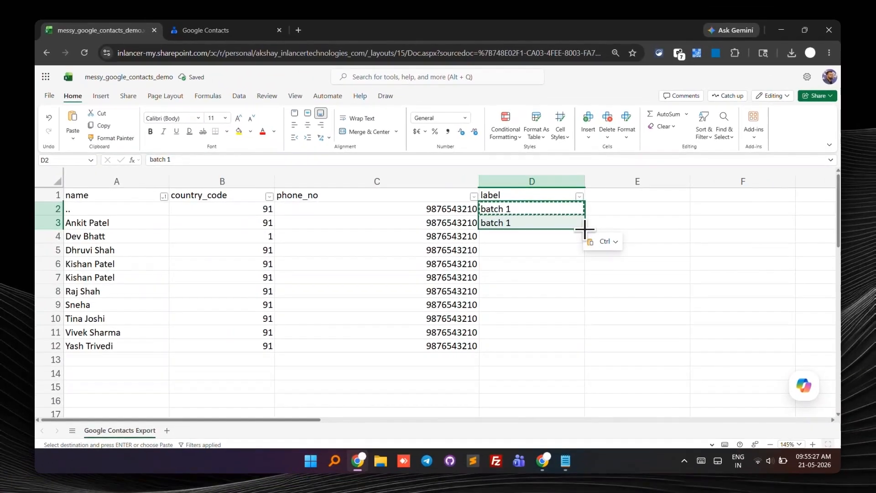
drag(575, 235, 575, 343)
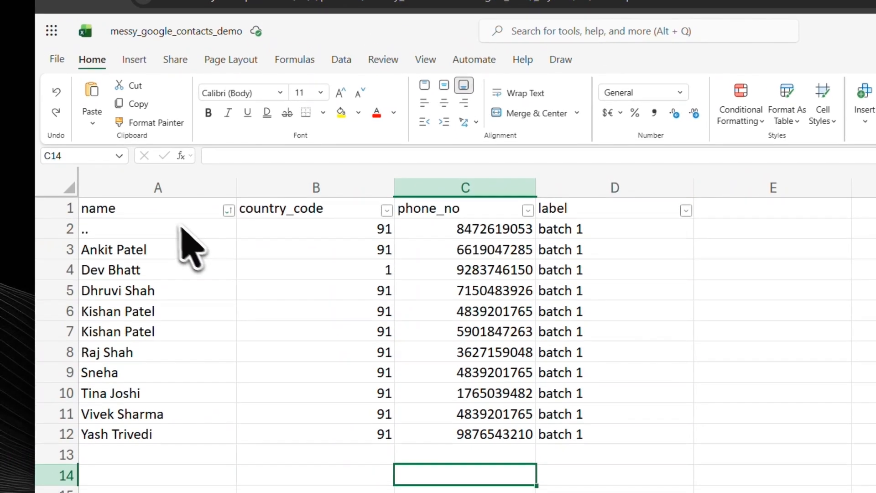
Step: Remove duplicate contacts from A1:D12, comparing only the phone_no column and excluding name, country_code and label
click(156, 211)
key(ctrl+shift+Right)
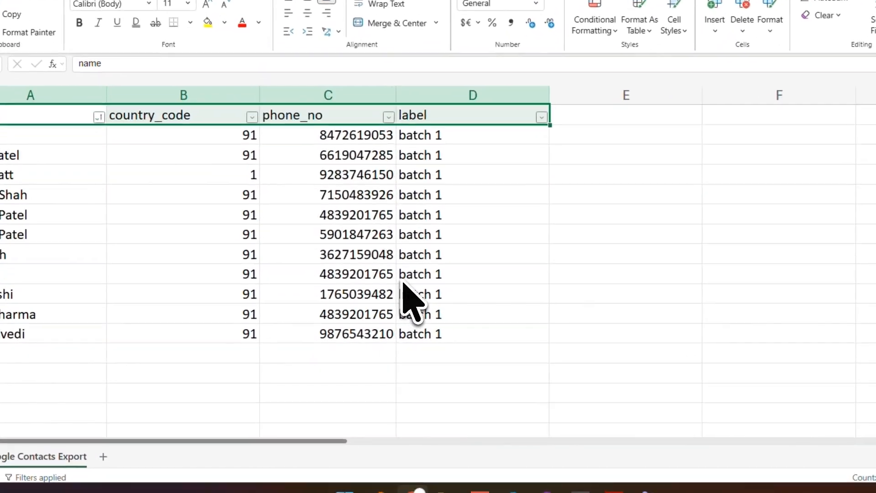
key(ctrl+shift+Down)
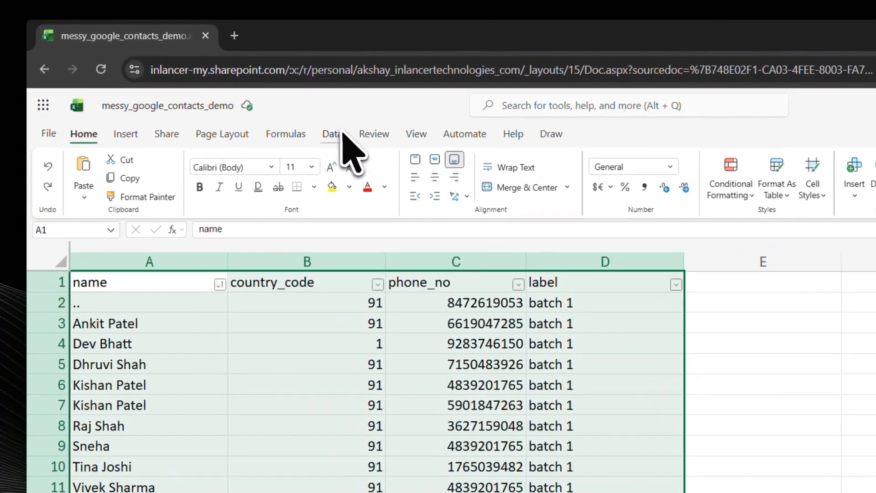
click(341, 134)
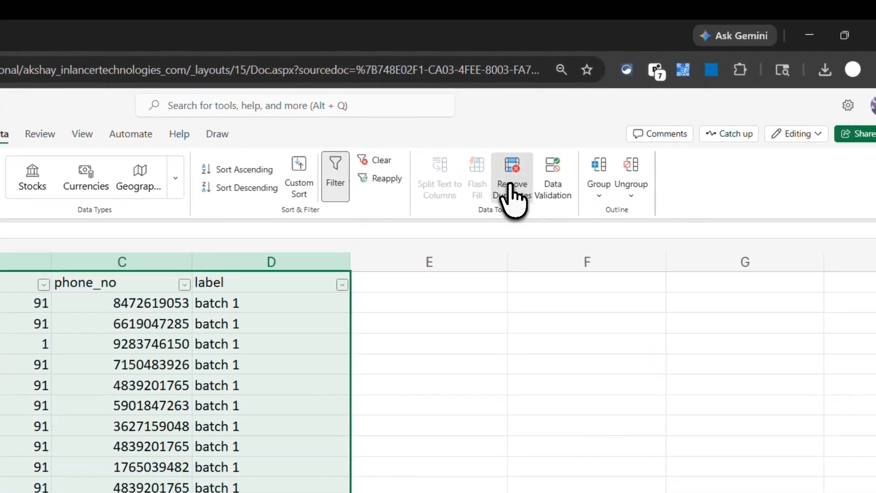
click(841, 169)
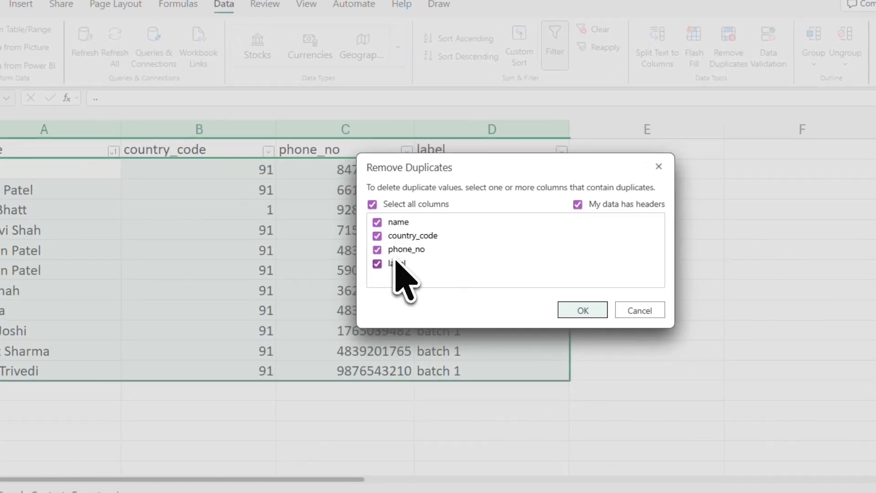
click(360, 273)
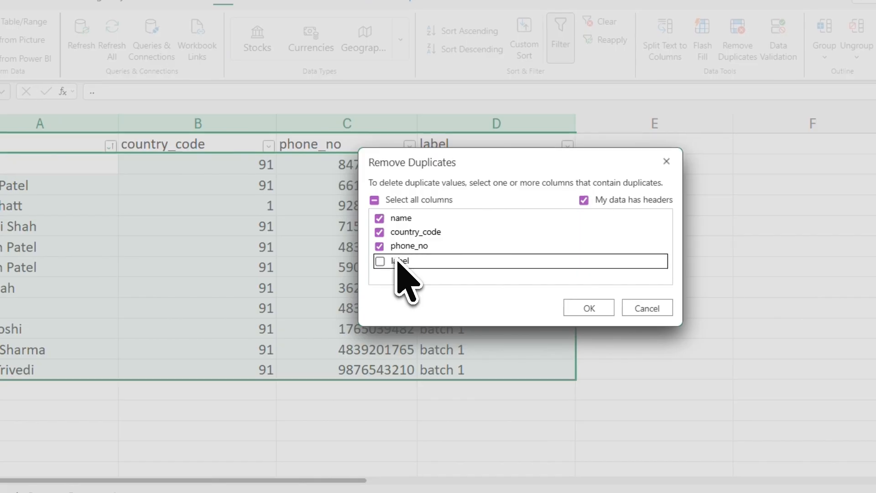
click(376, 252)
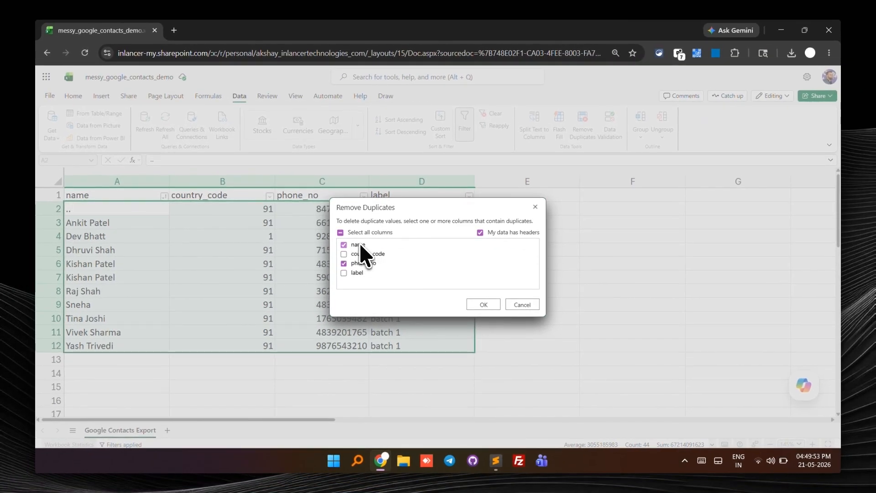
click(360, 245)
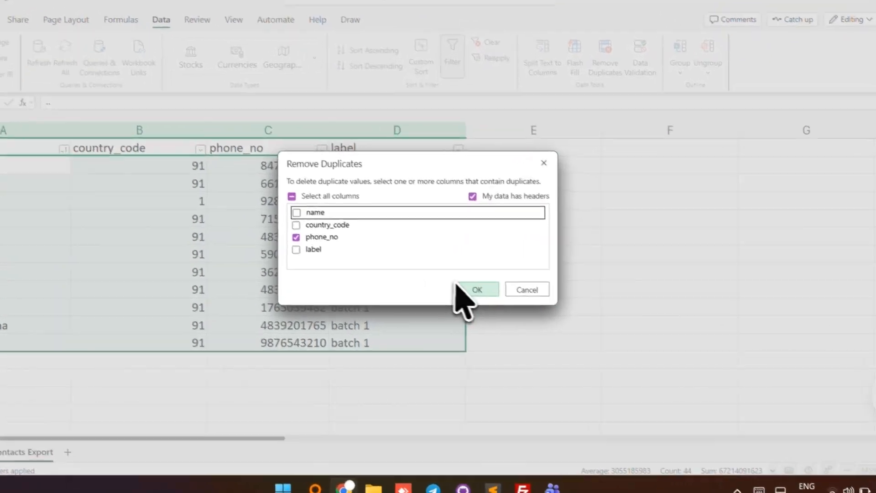
click(484, 305)
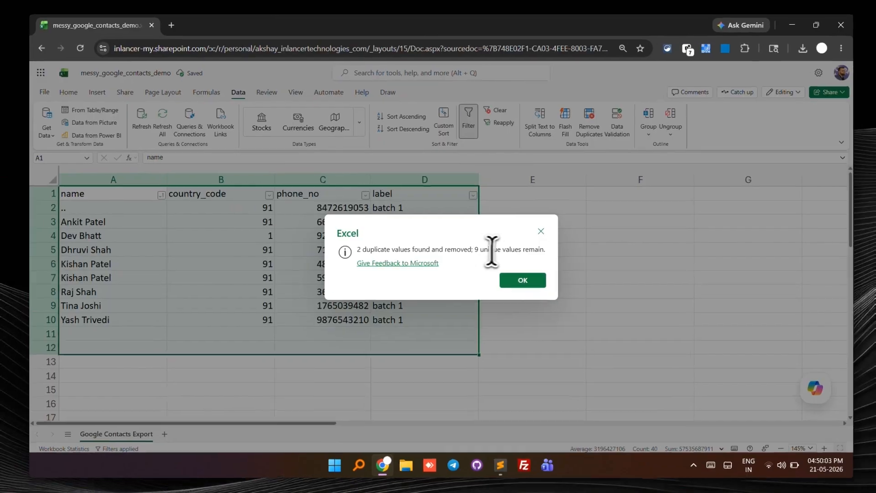
click(531, 285)
click(359, 329)
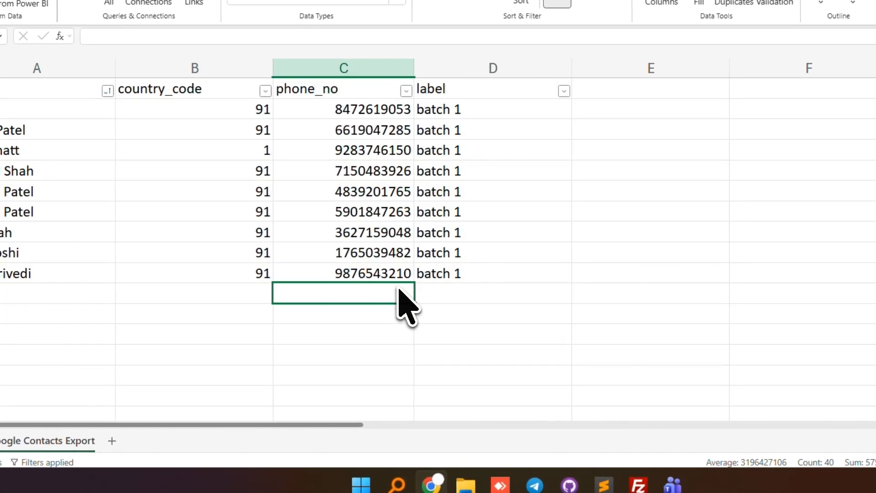